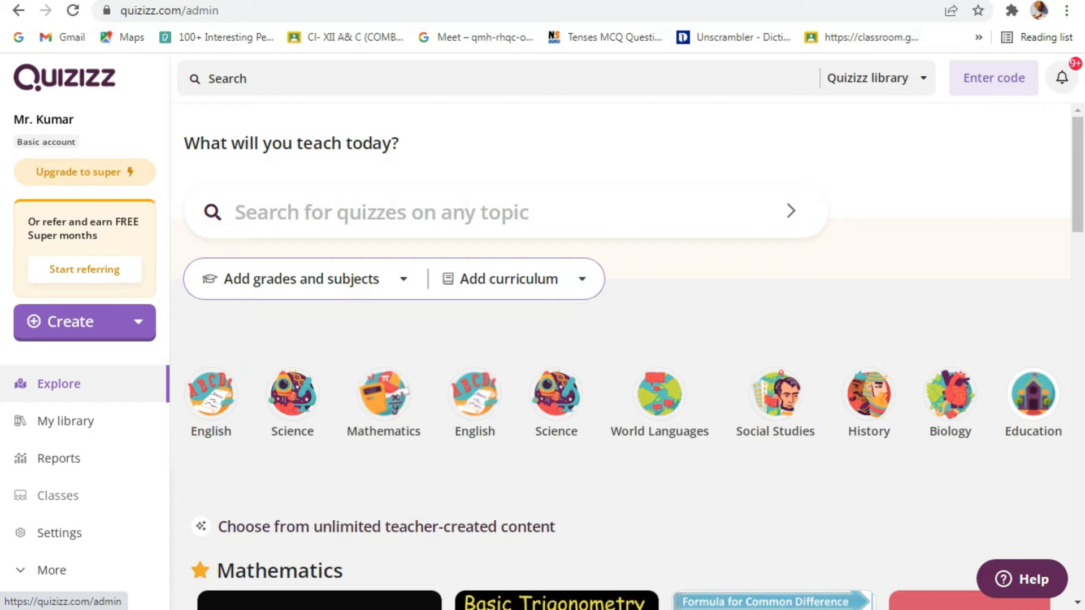
Search the Quizizz library for "Childhood" and open the My Childhood quiz about APJ Abdul Kalam.
{"action": "left_click", "coordinate": [231, 79]}
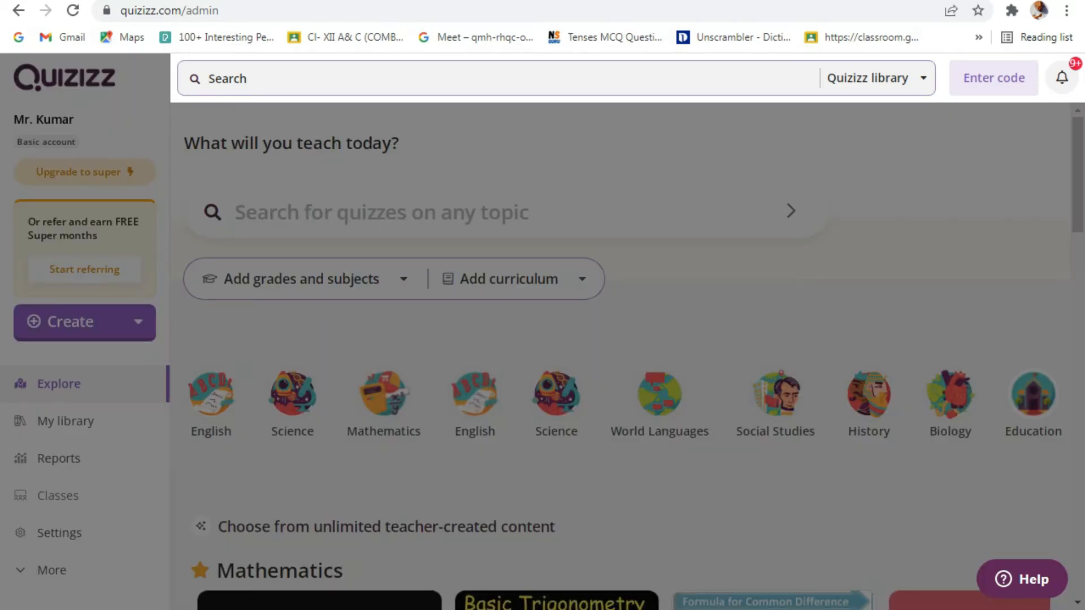
{"action": "left_click", "coordinate": [842, 378]}
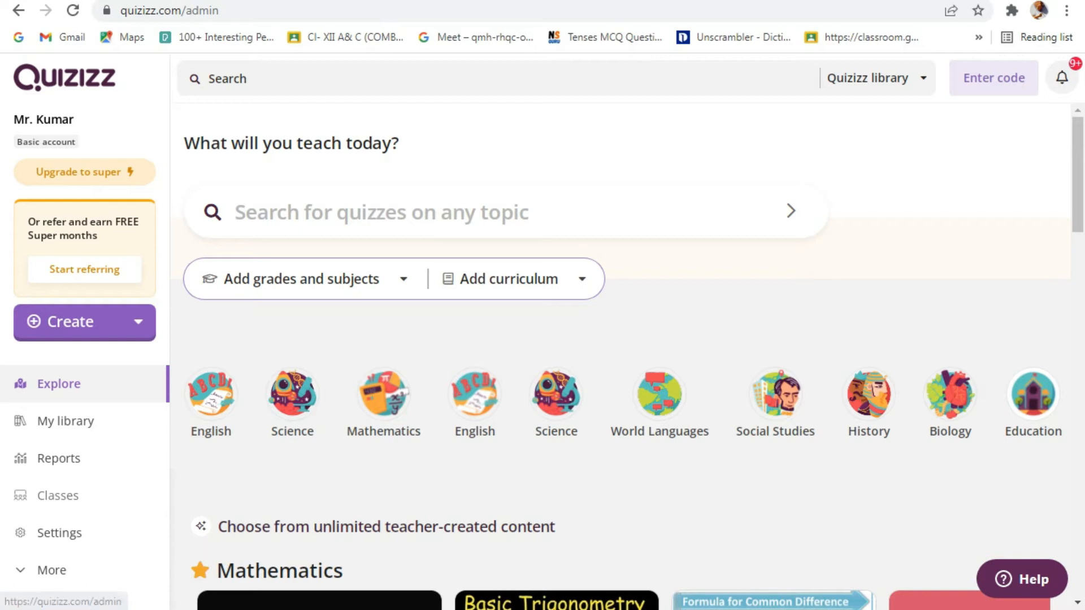
{"action": "left_click", "coordinate": [227, 79]}
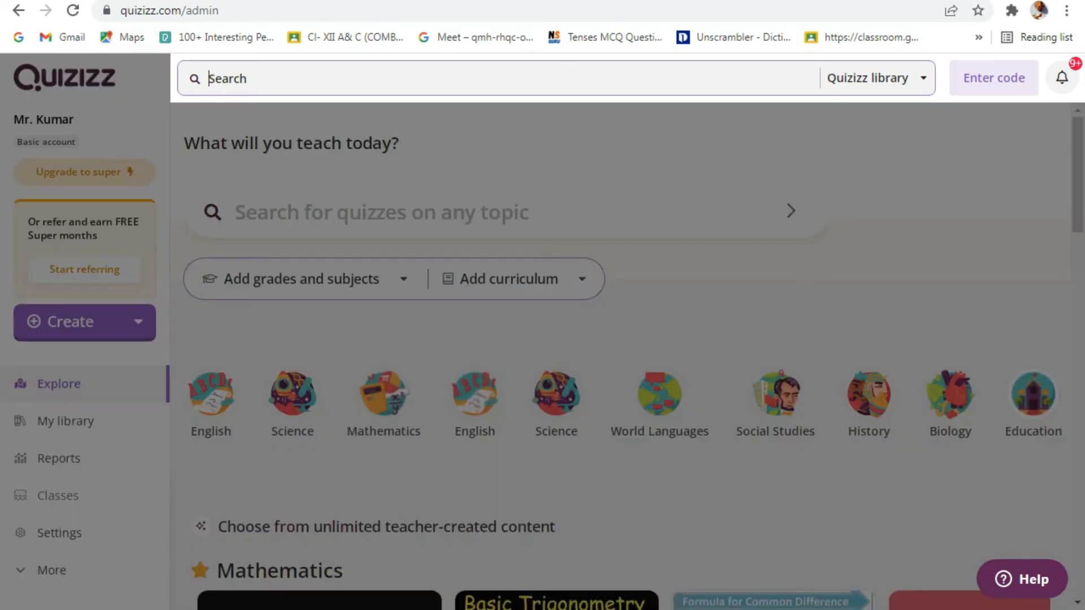
{"action": "type", "text": "Childh"}
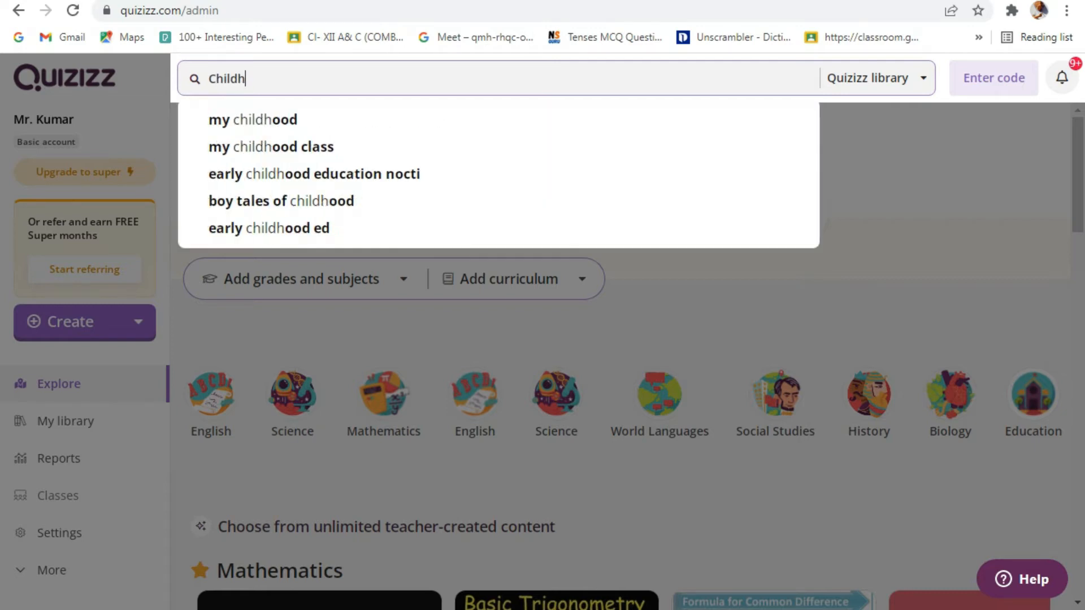
{"action": "type", "text": "ood"}
{"action": "key", "text": "Return"}
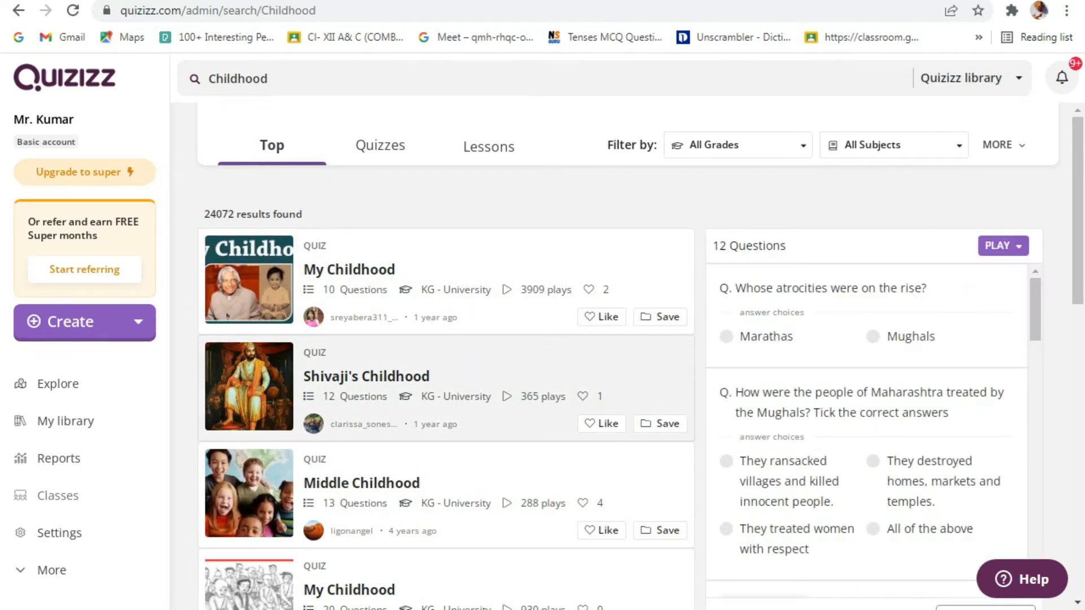
{"action": "mouse_move", "coordinate": [350, 458]}
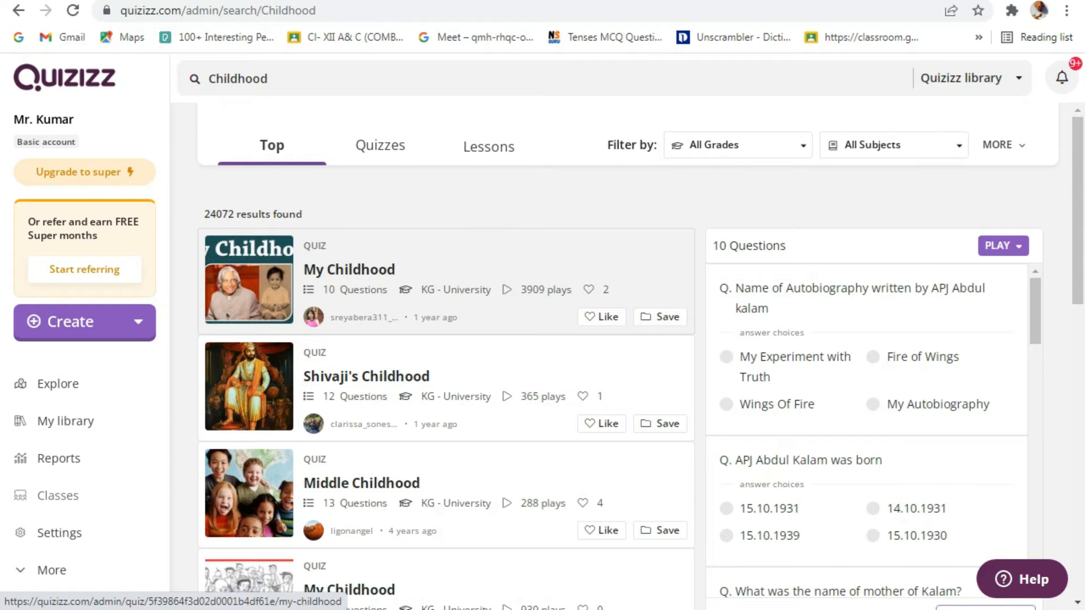
{"action": "left_click", "coordinate": [349, 269]}
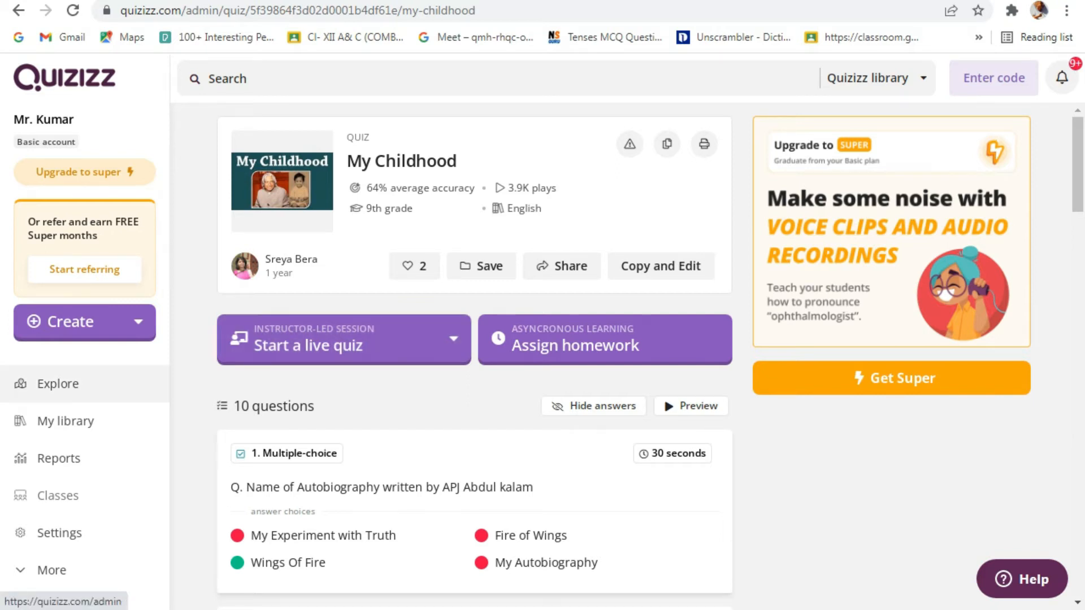
Return to the Explore page, then open My library and look through all the quizzes stored there.
{"action": "left_click", "coordinate": [58, 384]}
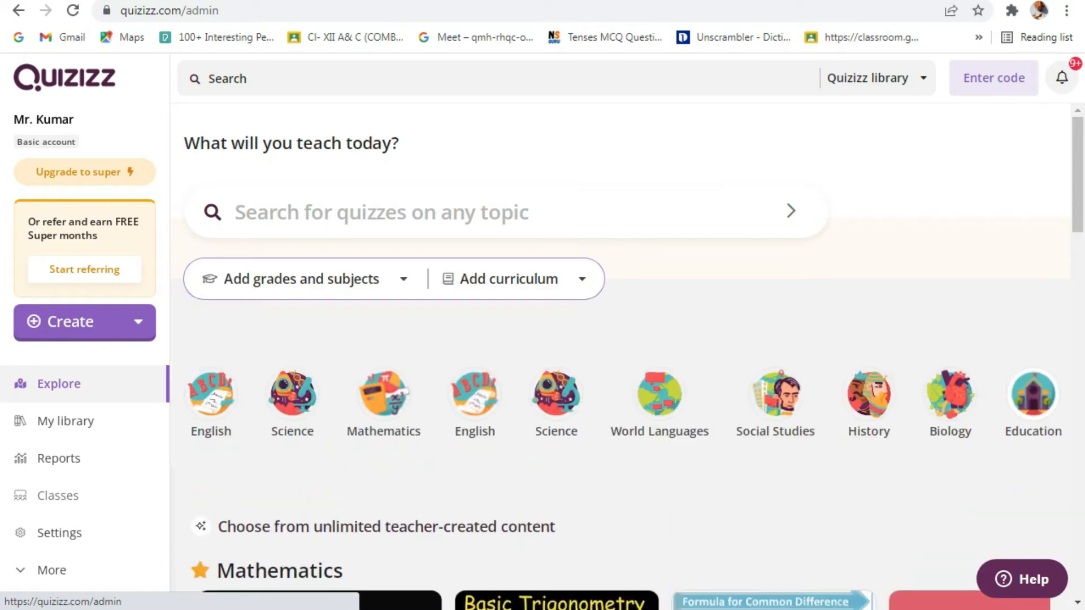
{"action": "left_click", "coordinate": [65, 421]}
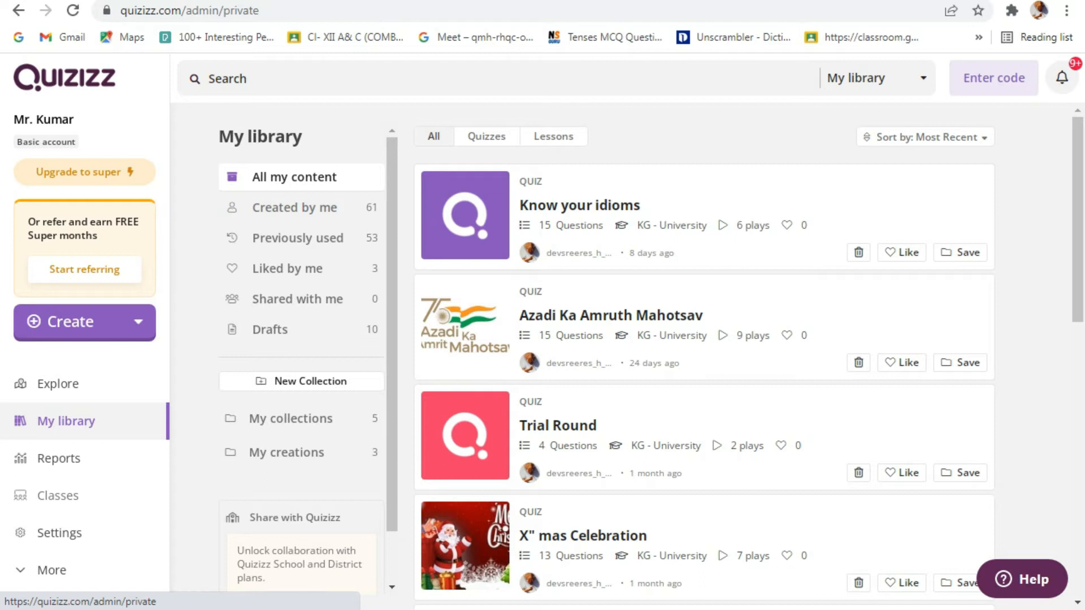
{"action": "scroll", "coordinate": [704, 351], "scroll_direction": "down", "scroll_amount": 10}
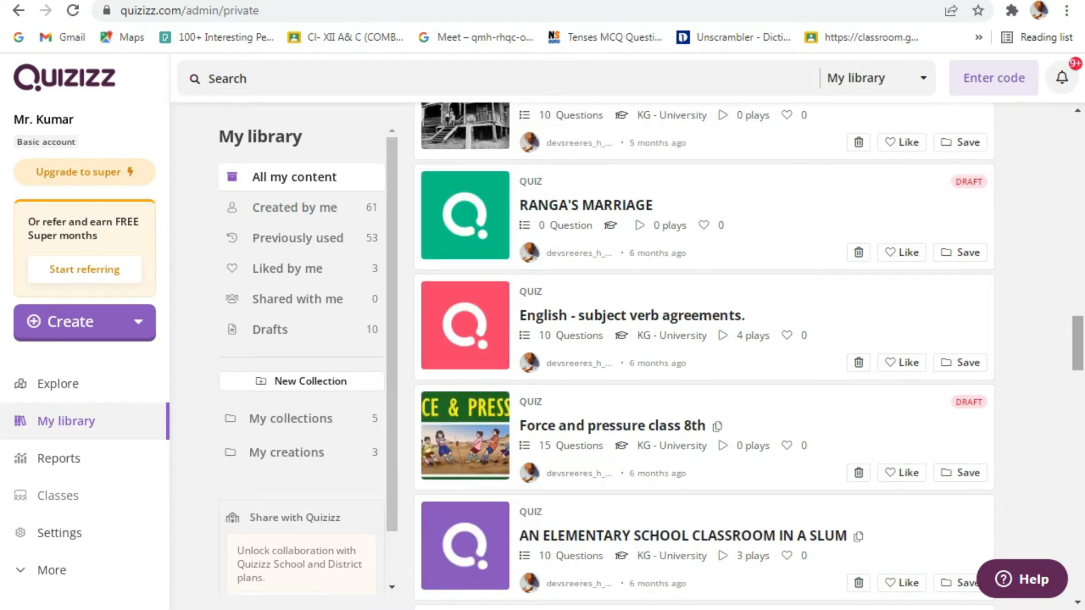
{"action": "scroll", "coordinate": [704, 356], "scroll_direction": "up", "scroll_amount": 4}
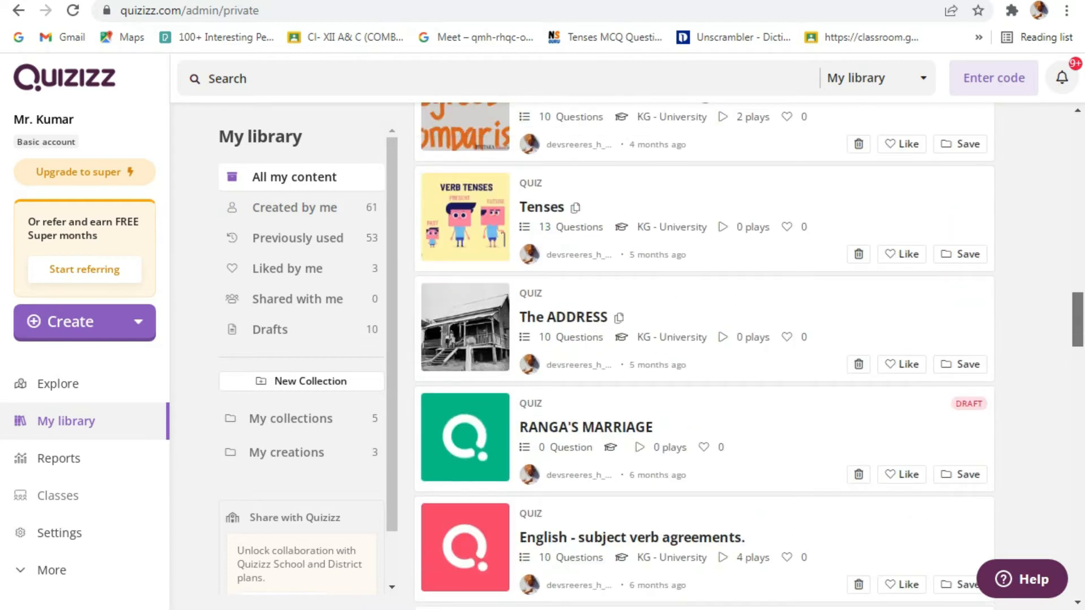
{"action": "scroll", "coordinate": [703, 356], "scroll_direction": "up", "scroll_amount": 10}
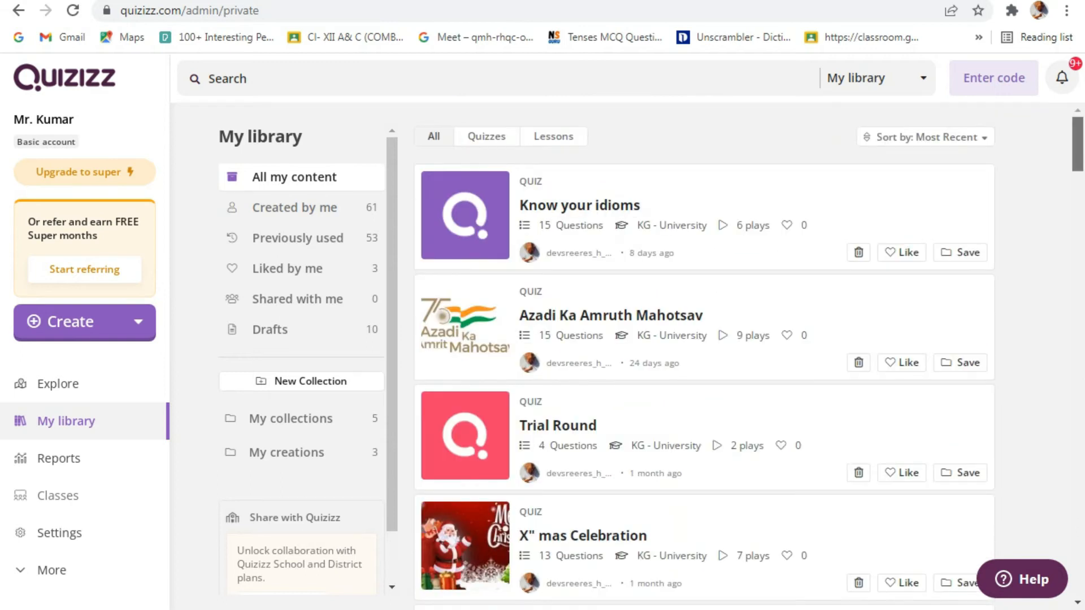
{"action": "scroll", "coordinate": [703, 356], "scroll_direction": "down", "scroll_amount": 20}
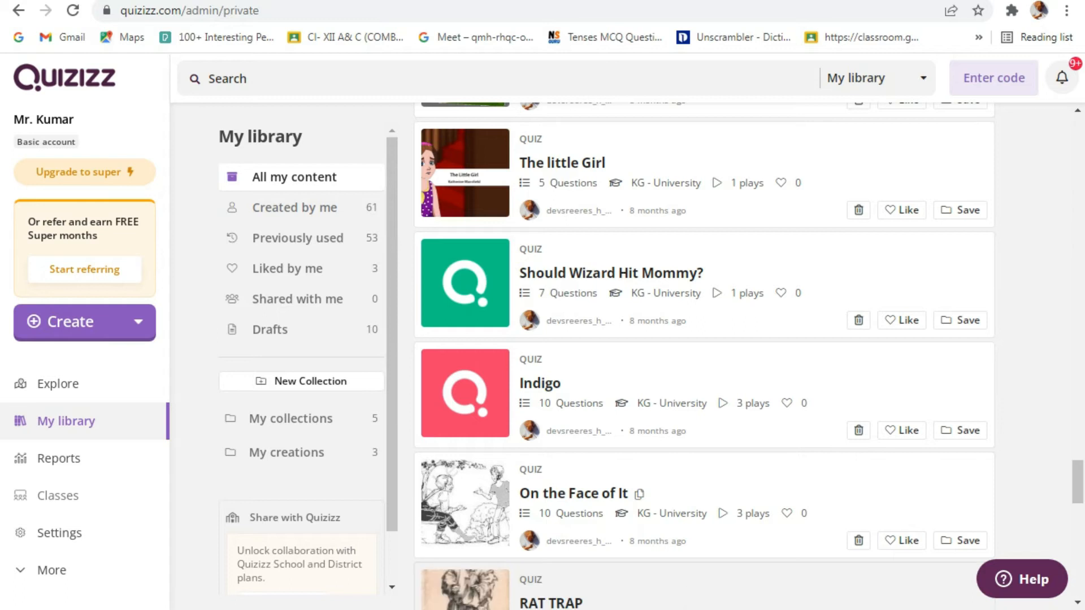
{"action": "scroll", "coordinate": [704, 356], "scroll_direction": "down", "scroll_amount": 20}
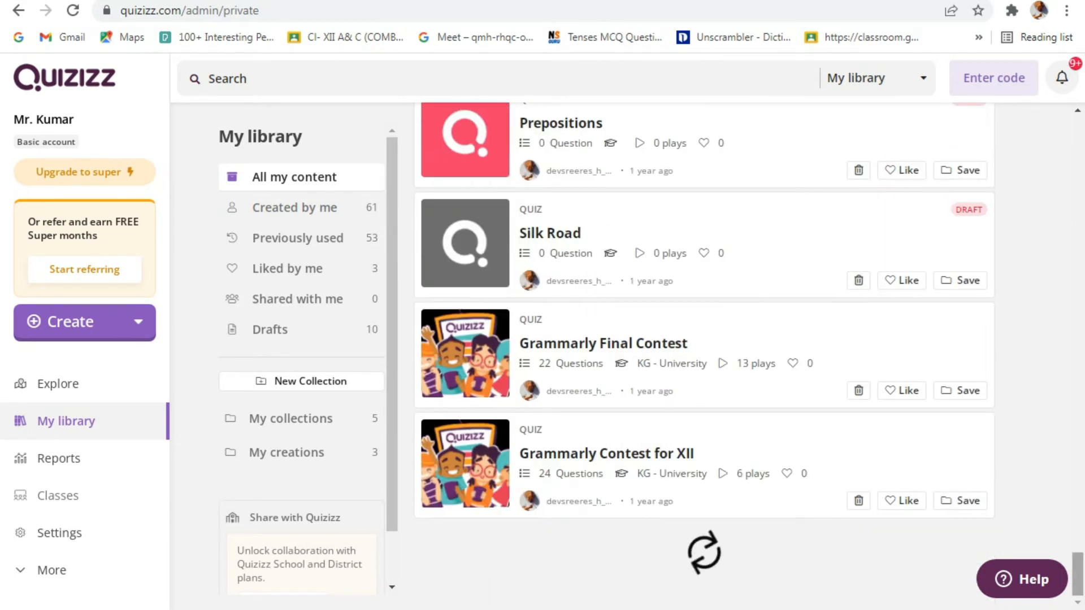
{"action": "scroll", "coordinate": [704, 356], "scroll_direction": "down", "scroll_amount": 10}
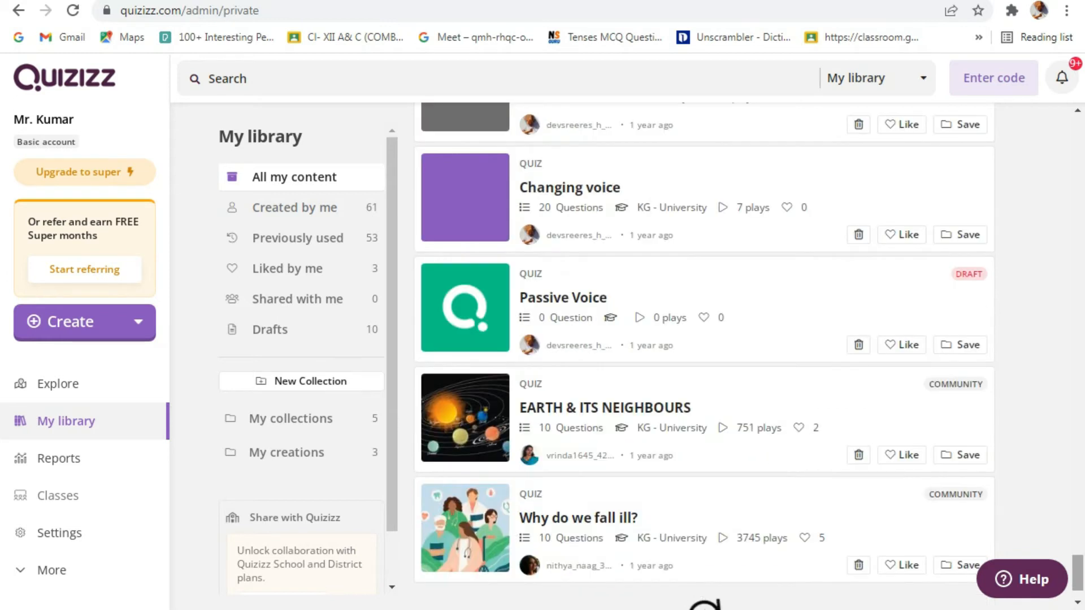
{"action": "scroll", "coordinate": [704, 356], "scroll_direction": "down", "scroll_amount": 2}
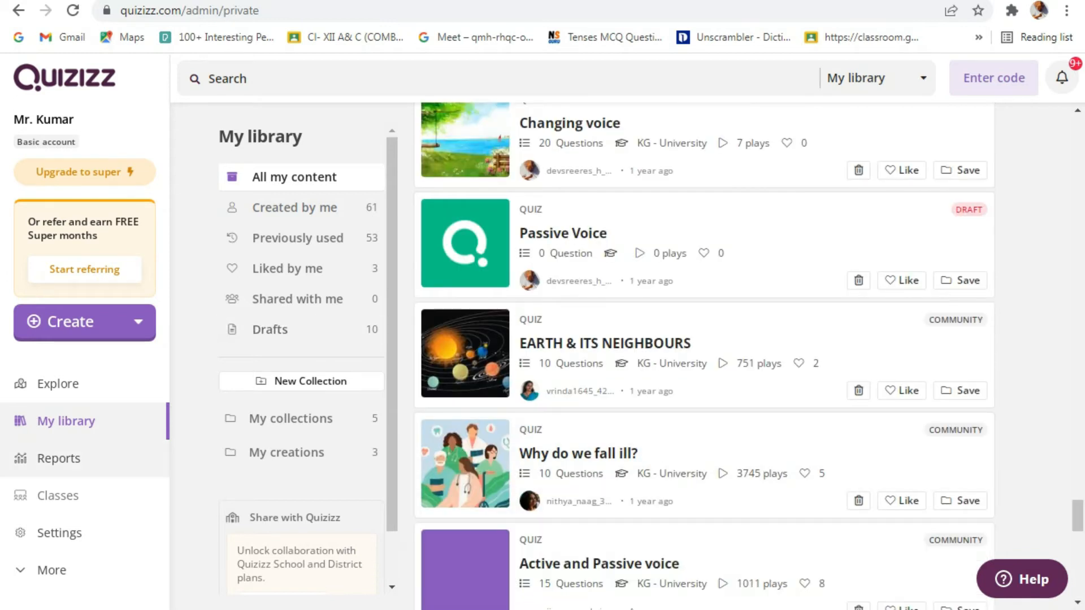
Open the quiz reports, look through the first page of the list and go to page 5.
{"action": "left_click", "coordinate": [59, 458]}
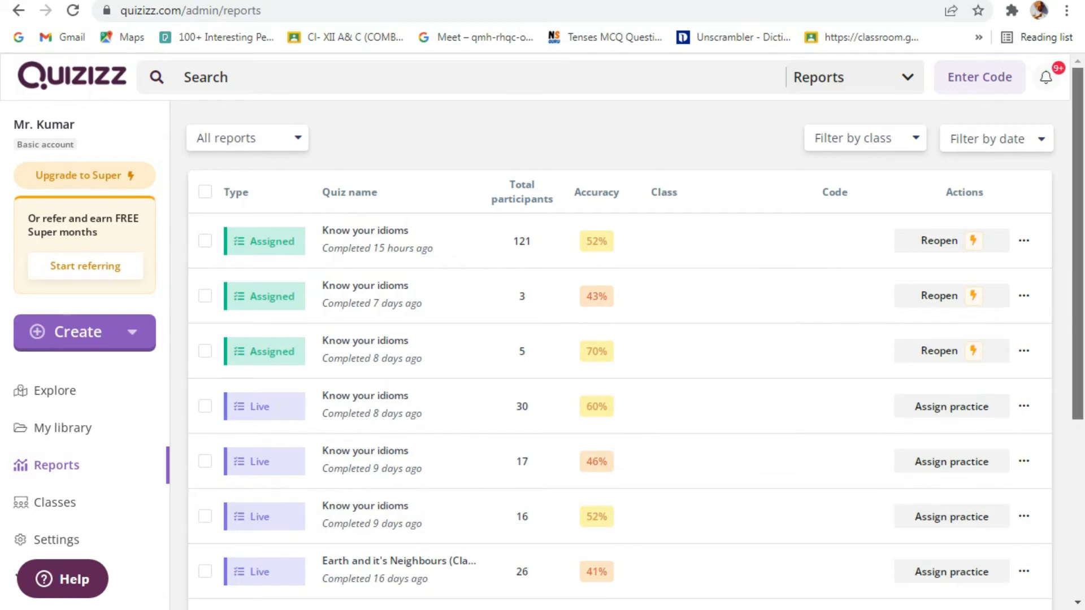
{"action": "scroll", "coordinate": [619, 351], "scroll_direction": "down", "scroll_amount": 5}
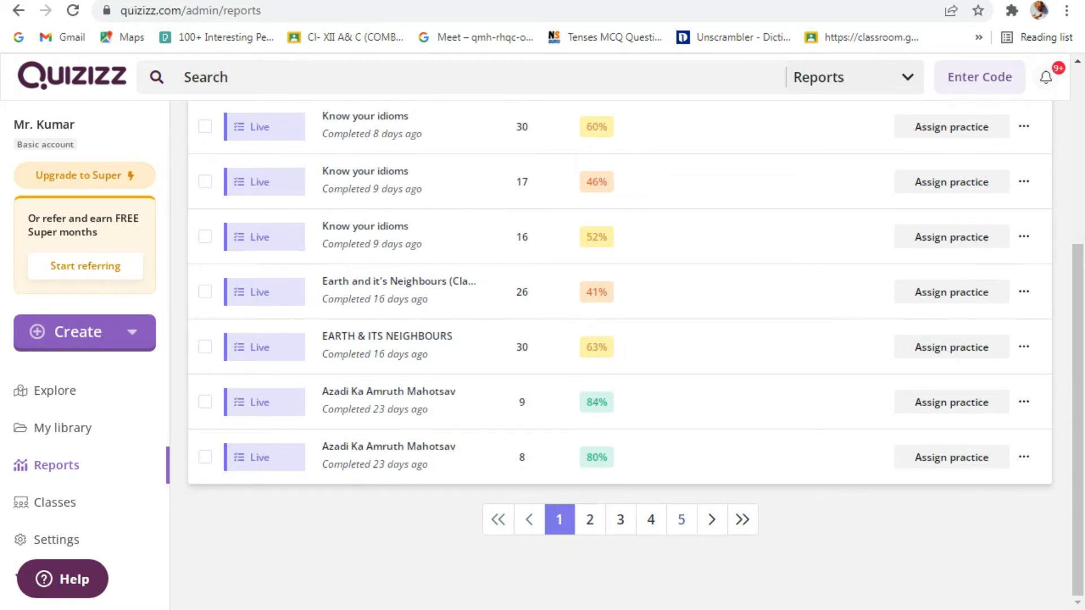
{"action": "left_click", "coordinate": [681, 520]}
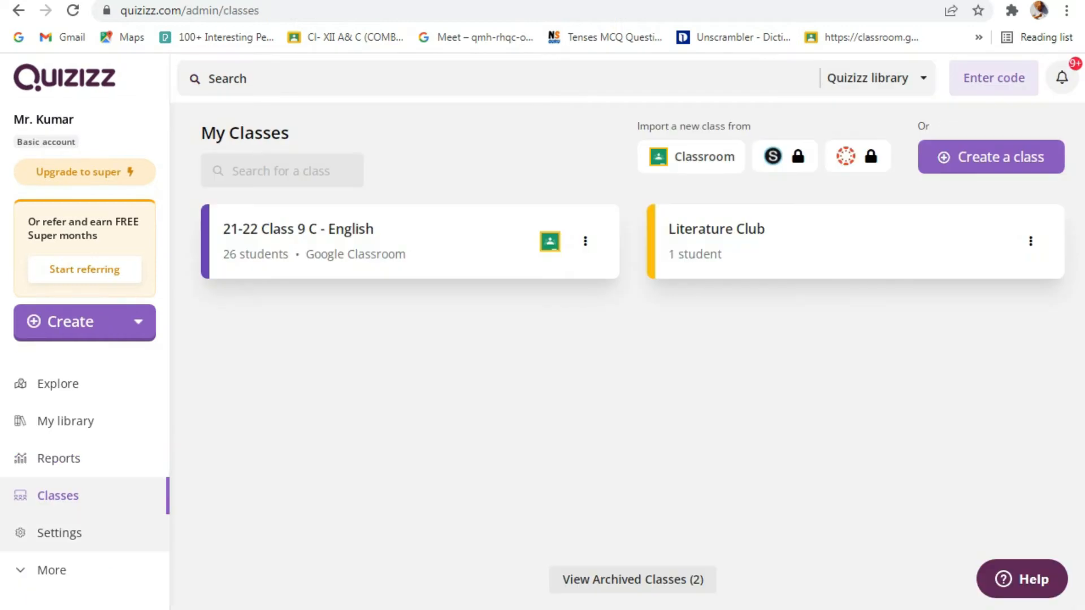
Open the account settings and review the account, language, password, account type and account deletion sections.
{"action": "left_click", "coordinate": [57, 533]}
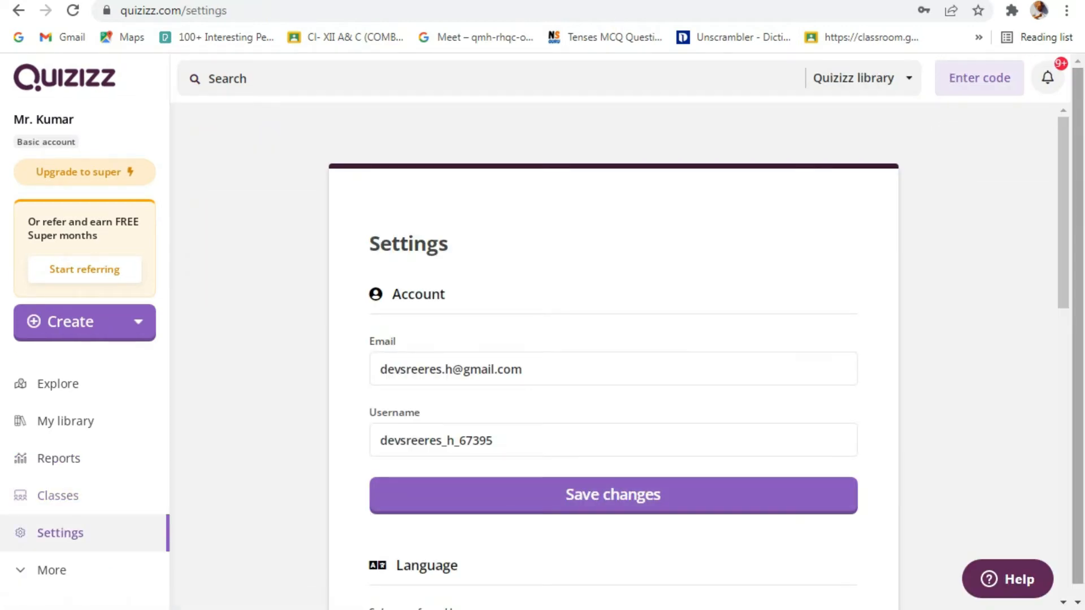
{"action": "scroll", "coordinate": [698, 356], "scroll_direction": "down", "scroll_amount": 5}
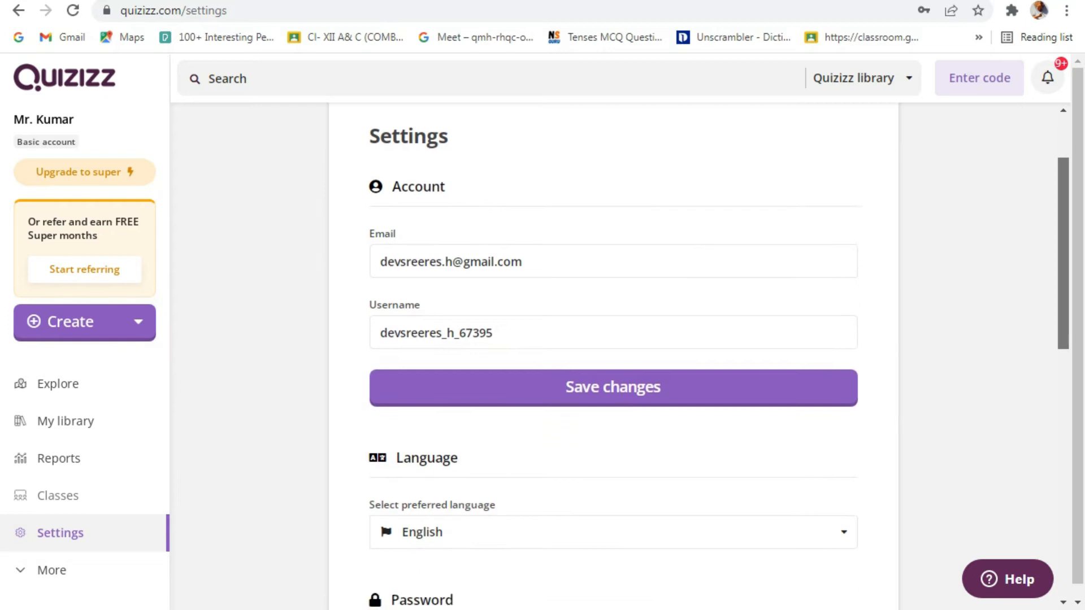
{"action": "scroll", "coordinate": [698, 356], "scroll_direction": "up", "scroll_amount": 3}
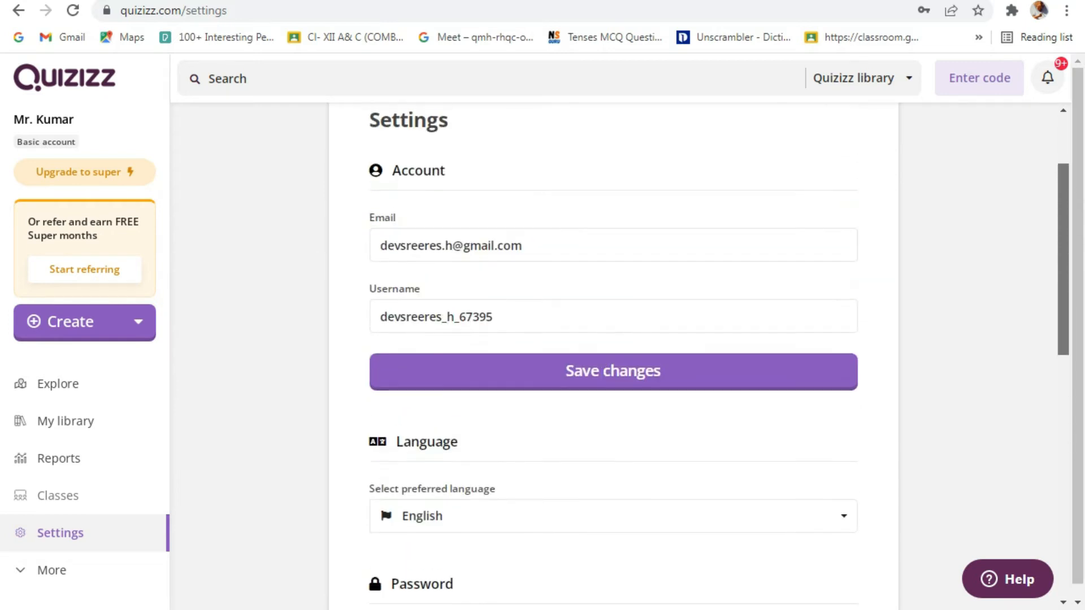
{"action": "scroll", "coordinate": [698, 356], "scroll_direction": "down", "scroll_amount": 6}
{"action": "scroll", "coordinate": [698, 356], "scroll_direction": "down", "scroll_amount": 2}
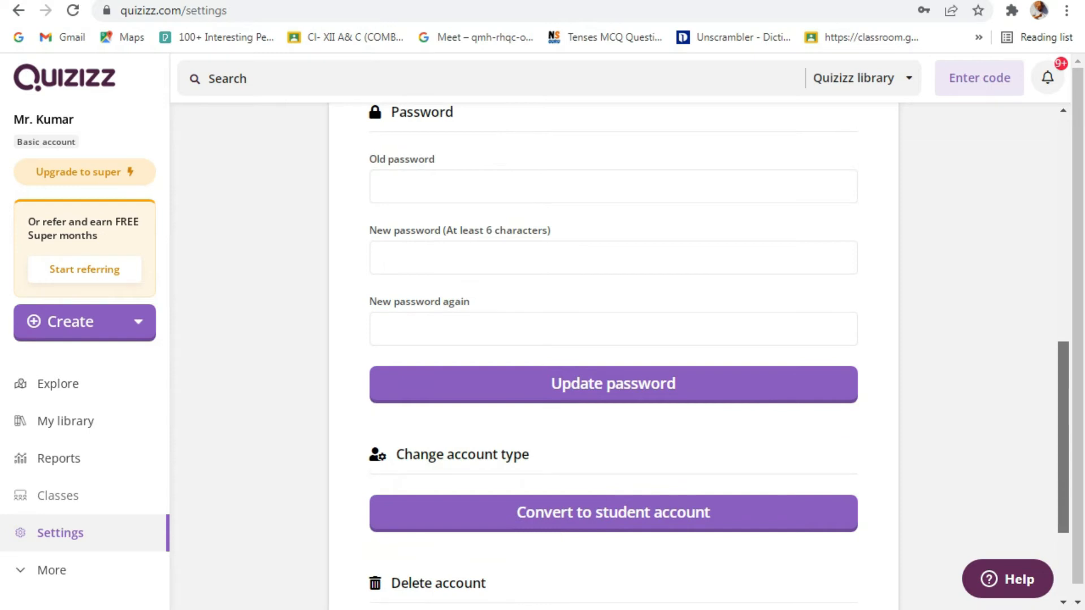
{"action": "scroll", "coordinate": [698, 356], "scroll_direction": "down", "scroll_amount": 2}
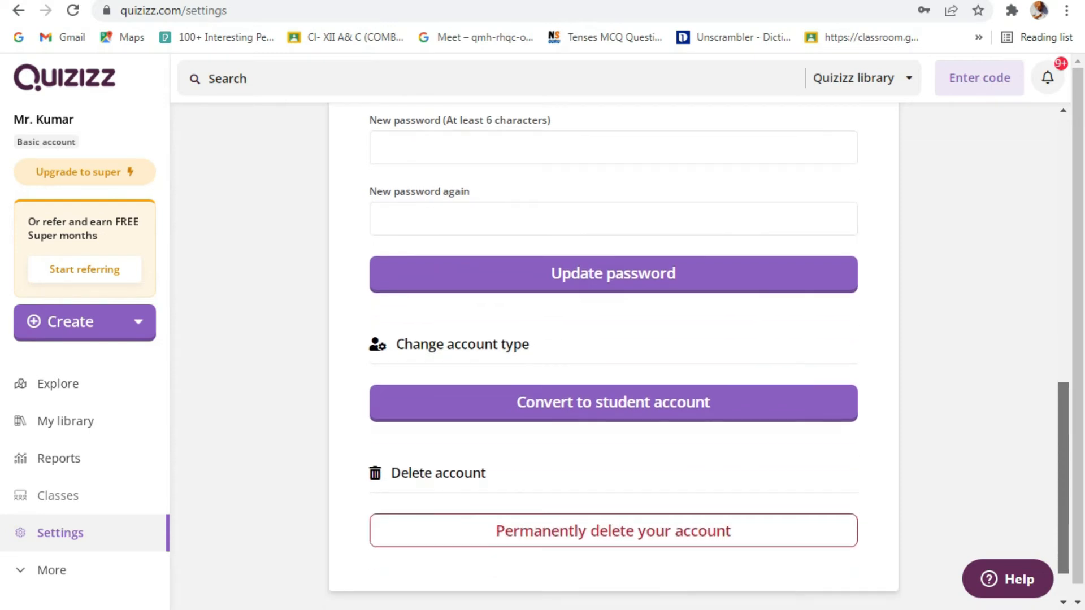
{"action": "left_click_drag", "start_coordinate": [1063, 478], "coordinate": [1063, 501]}
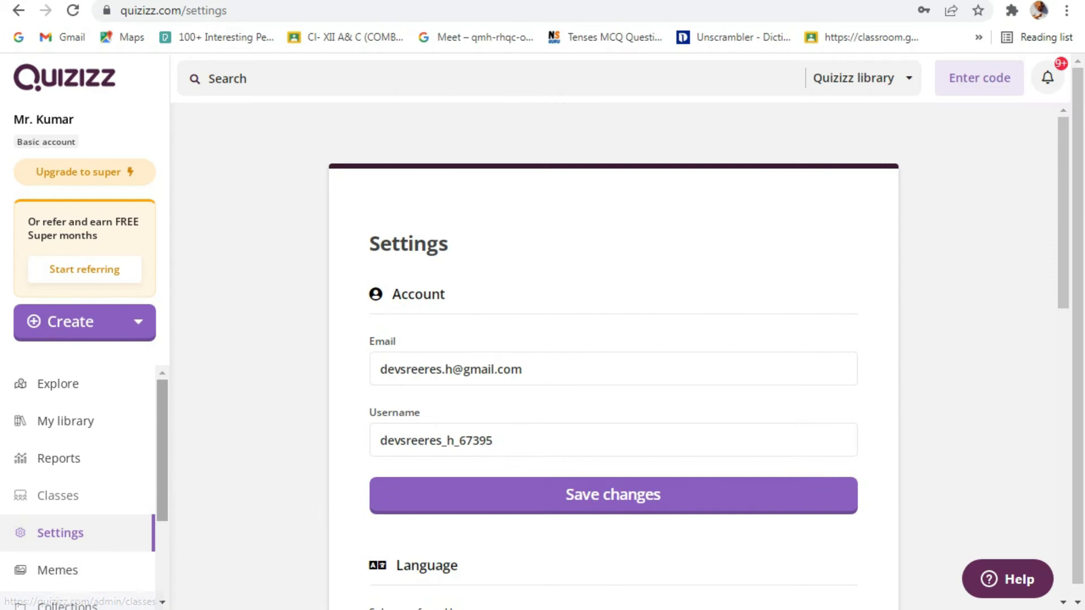
Open the teacher profile and view its meme sets, collections and quizzes.
{"action": "scroll", "coordinate": [79, 486], "scroll_direction": "down", "scroll_amount": 3}
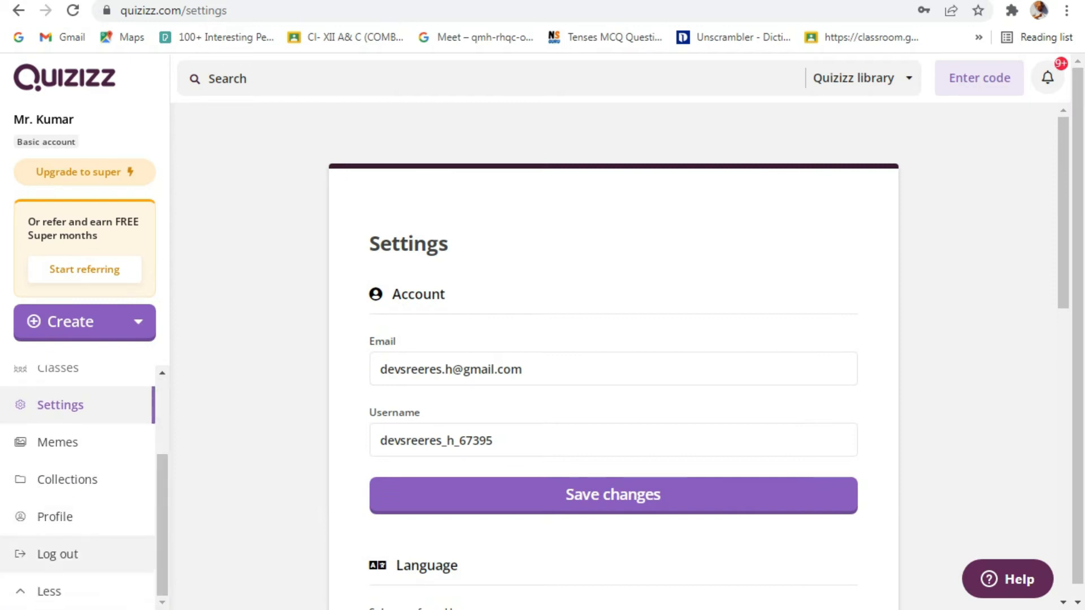
{"action": "left_click", "coordinate": [55, 516]}
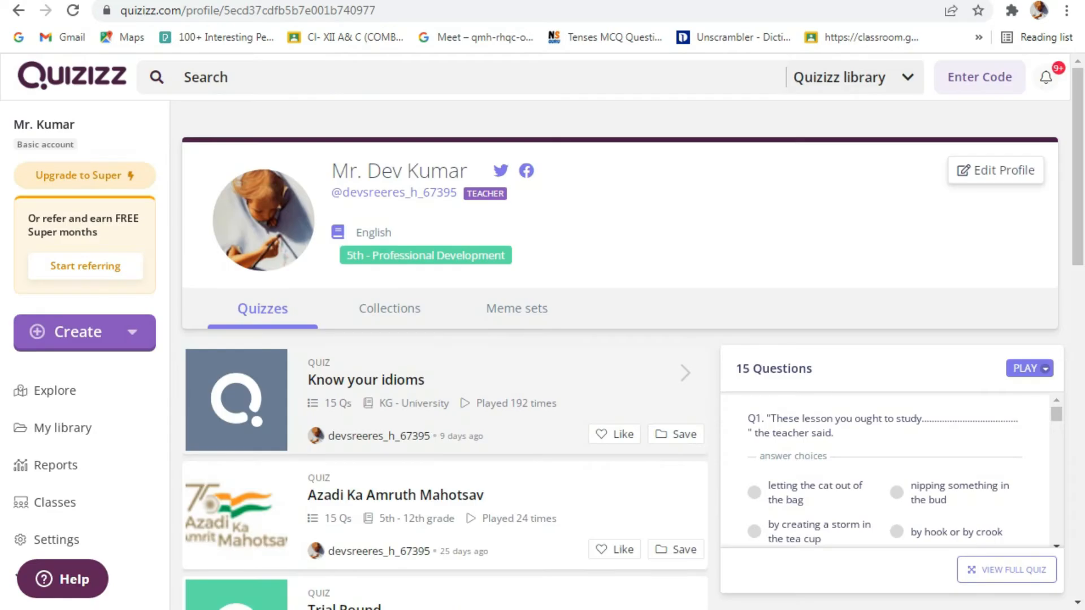
{"action": "left_click", "coordinate": [516, 308]}
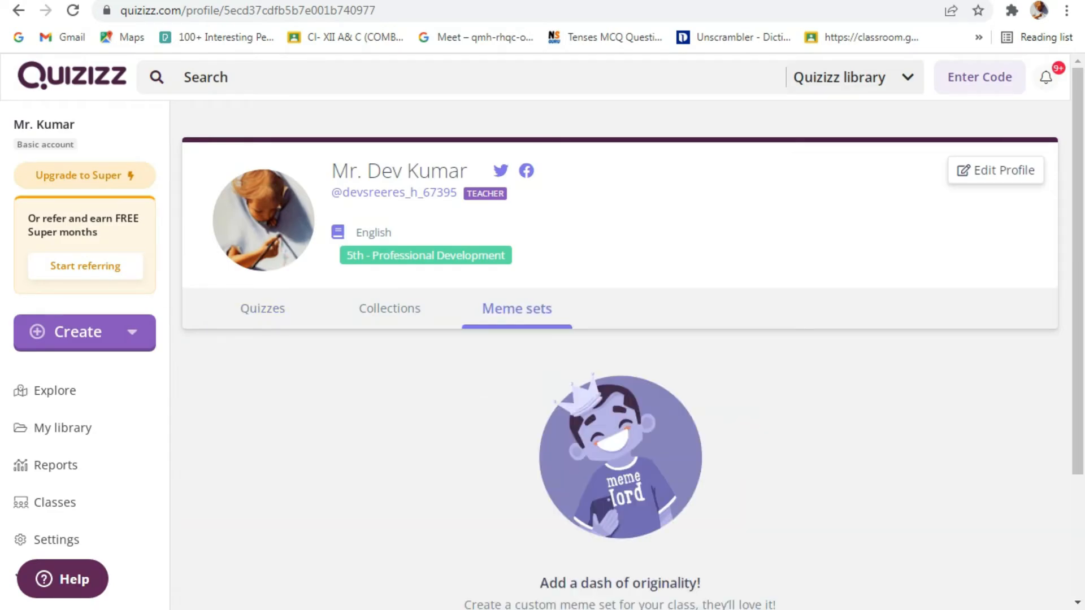
{"action": "left_click", "coordinate": [389, 309]}
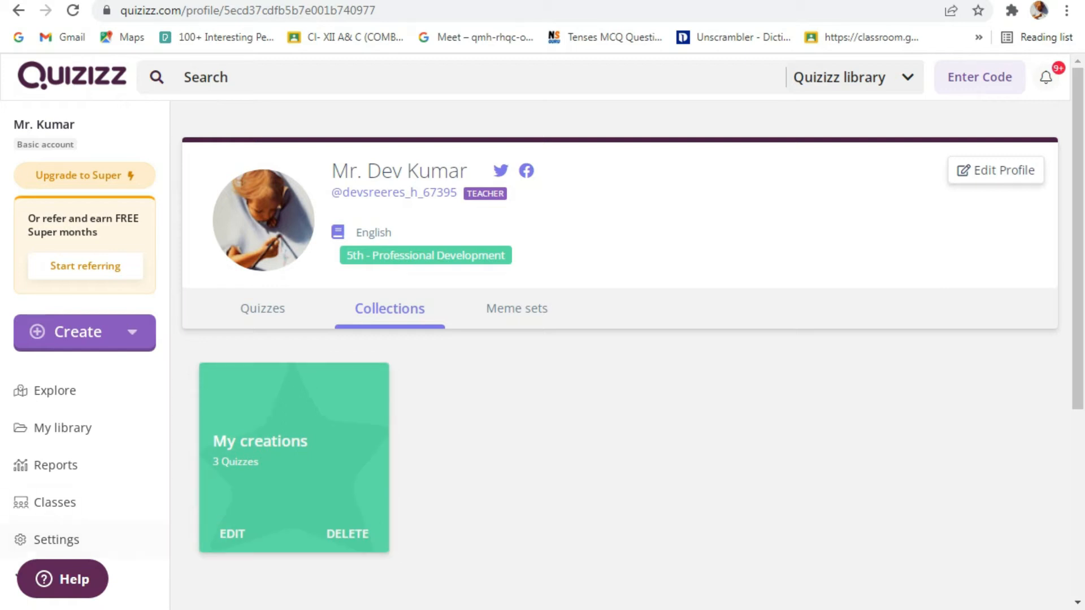
{"action": "left_click", "coordinate": [263, 309]}
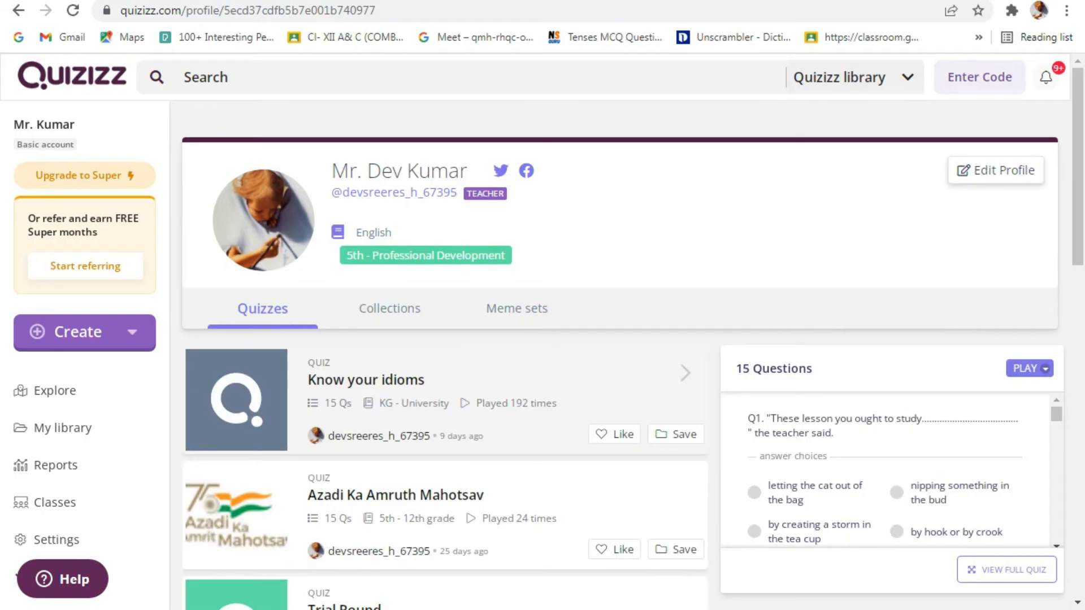
Create a quiz named "Trial Round" with English as its subject and add a blank multiple-choice question.
{"action": "left_click", "coordinate": [85, 331]}
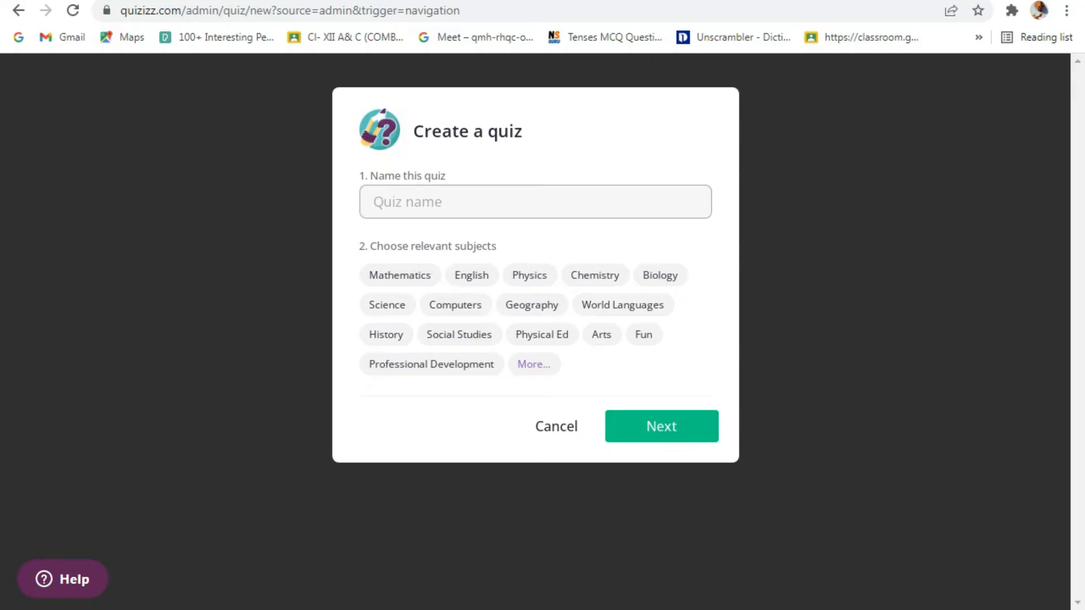
{"action": "type", "text": "Trial Round"}
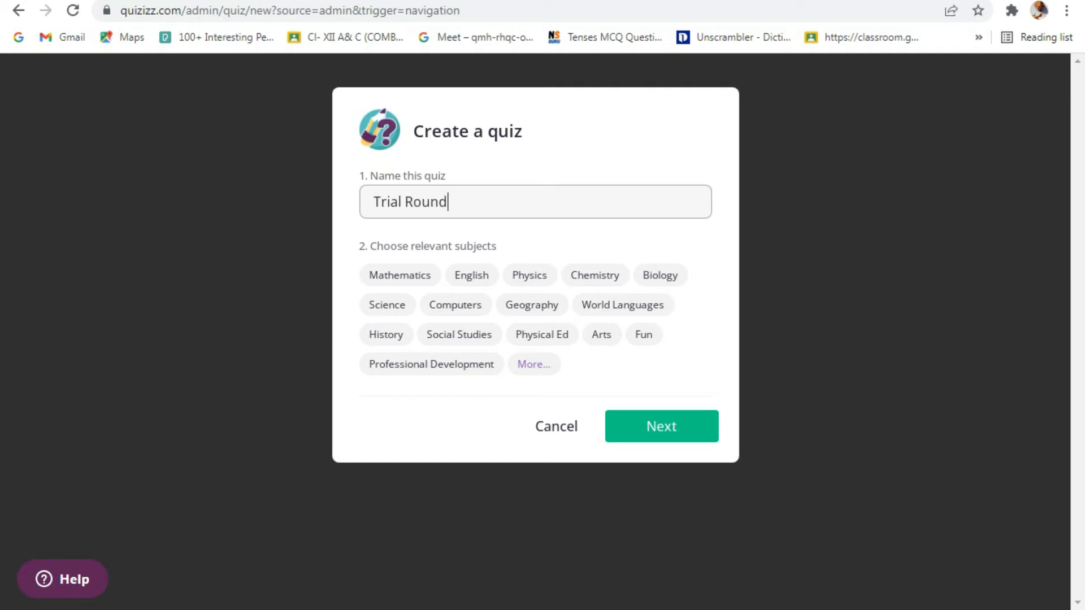
{"action": "left_click", "coordinate": [471, 275]}
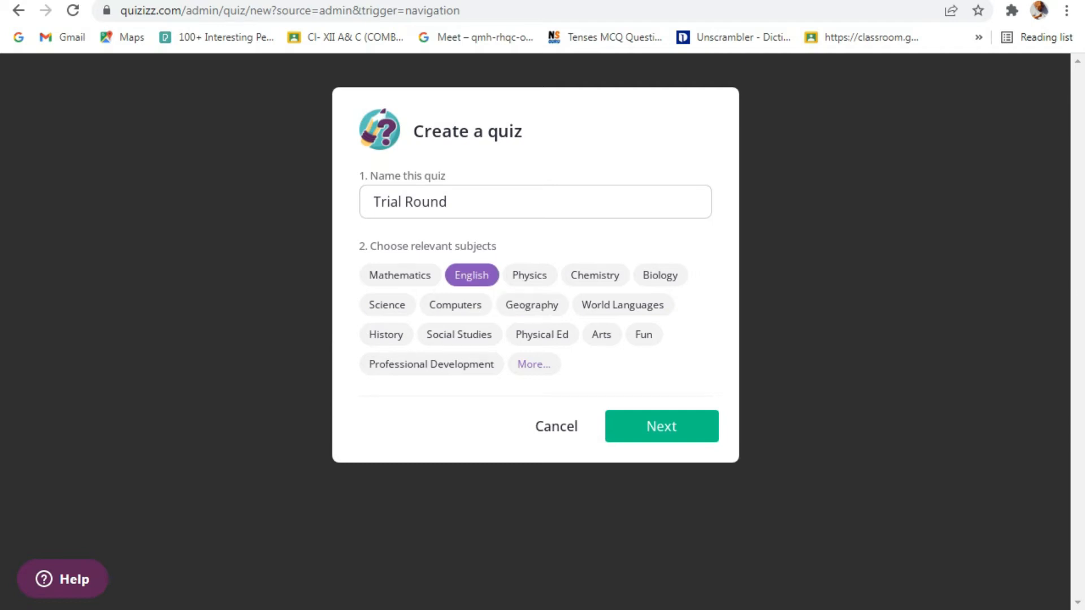
{"action": "left_click", "coordinate": [662, 427]}
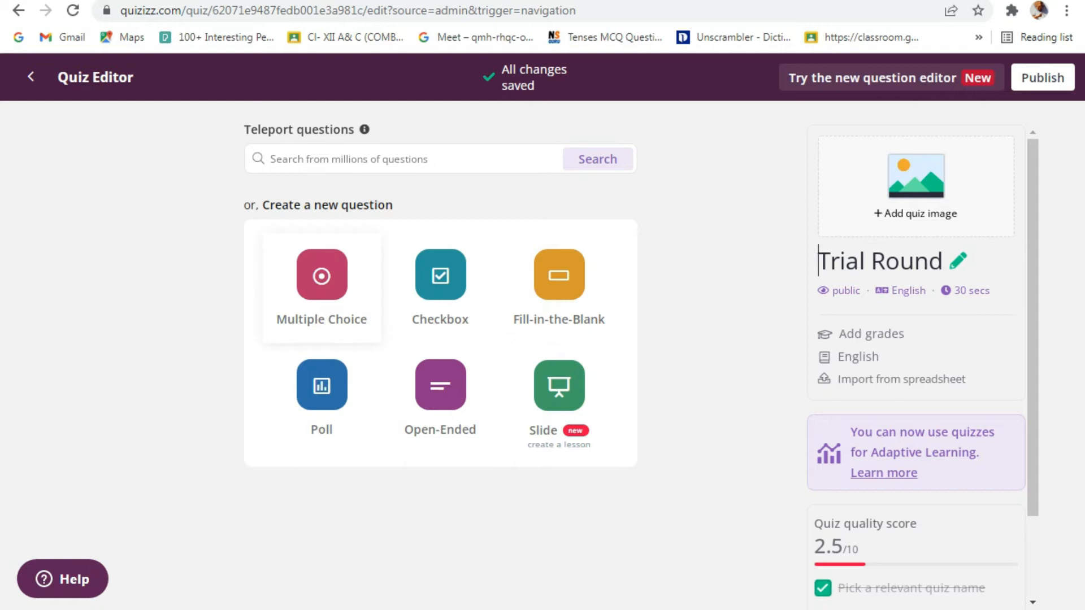
{"action": "left_click", "coordinate": [321, 288]}
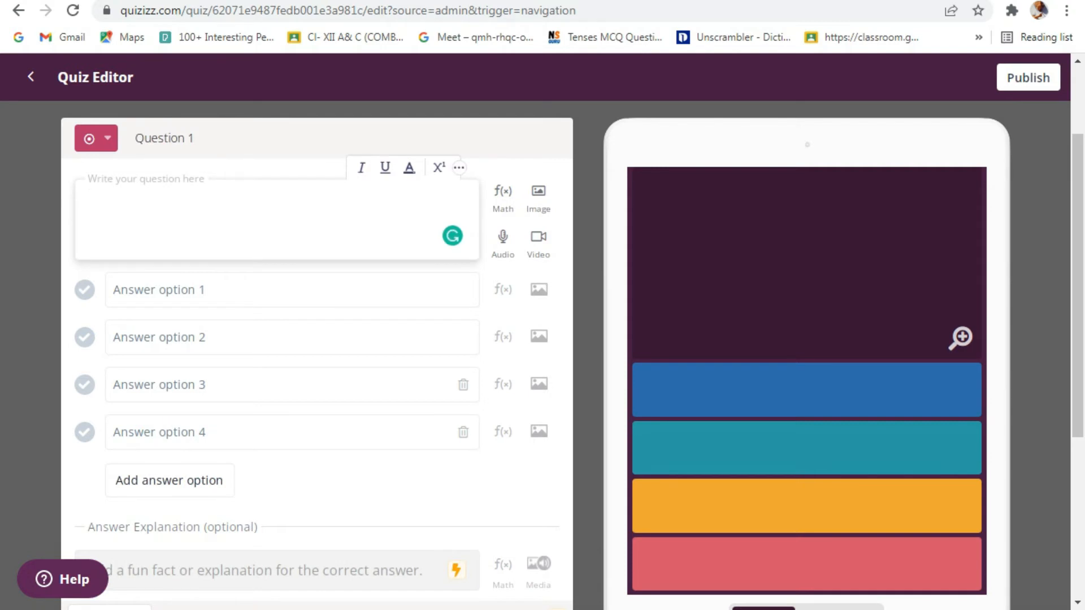
Copy the 2021 Independence Day theme question with its four choices from the Word document into Question 1's text in the Quizizz editor.
{"action": "key", "text": "alt+Tab"}
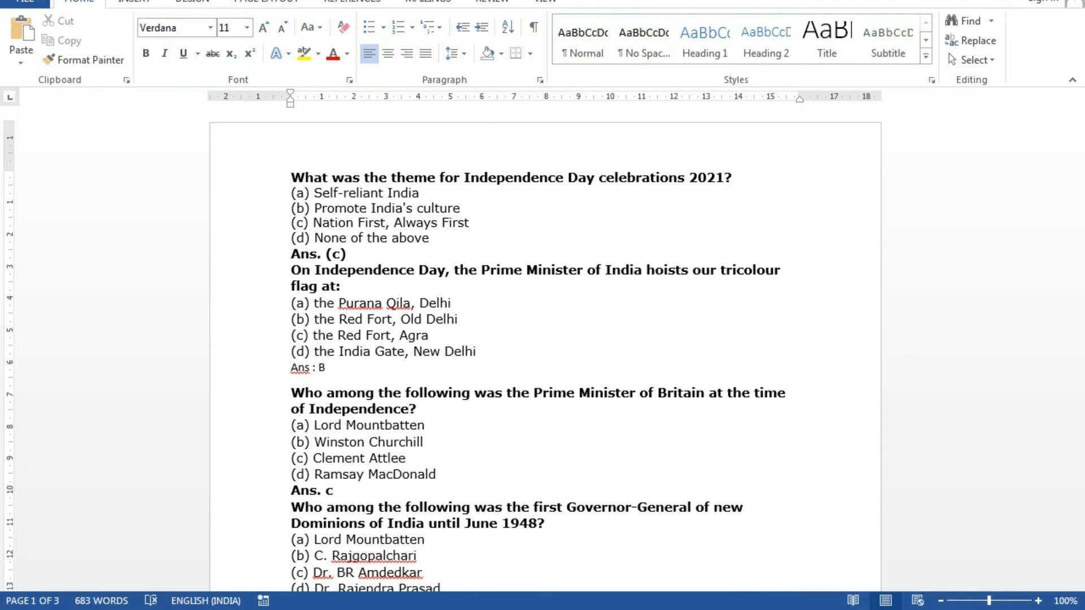
{"action": "left_click", "coordinate": [346, 254]}
{"action": "left_click_drag", "start_coordinate": [291, 177], "coordinate": [476, 238]}
{"action": "key", "text": "ctrl+c"}
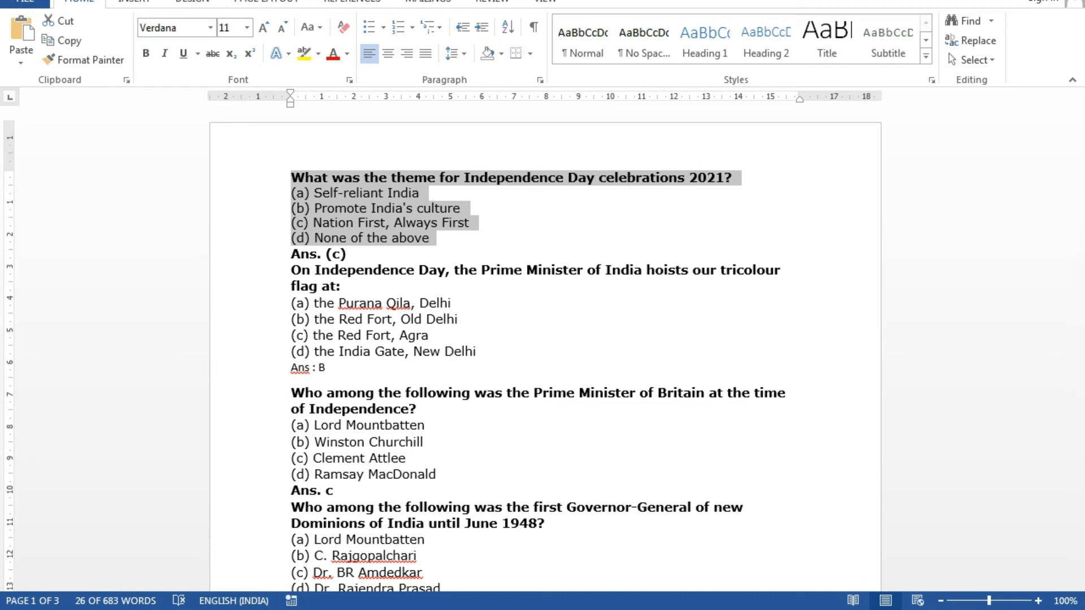
{"action": "key", "text": "alt+Tab"}
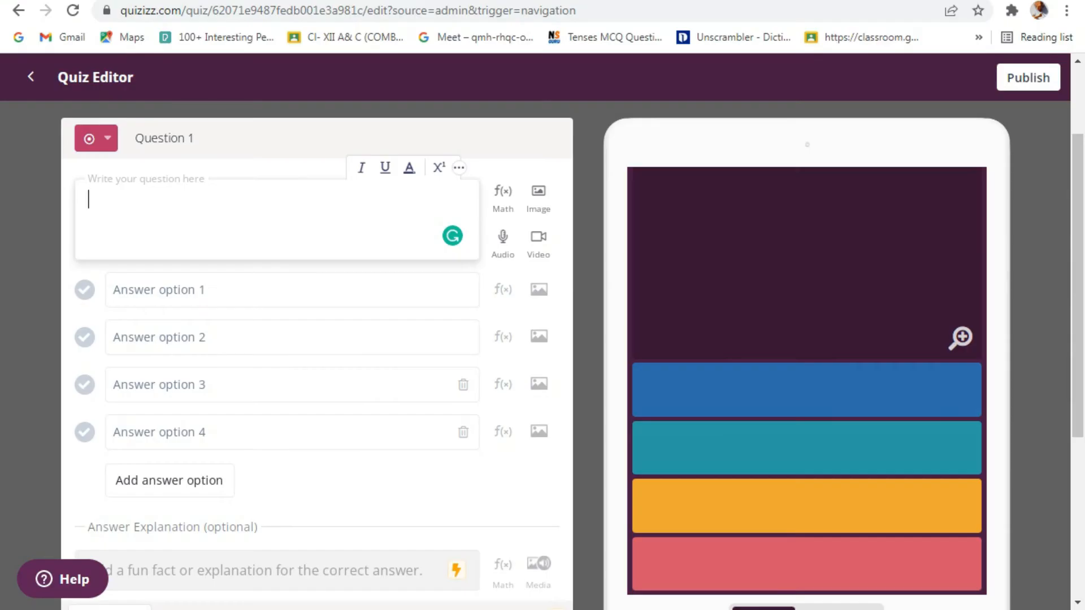
{"action": "key", "text": "ctrl+v"}
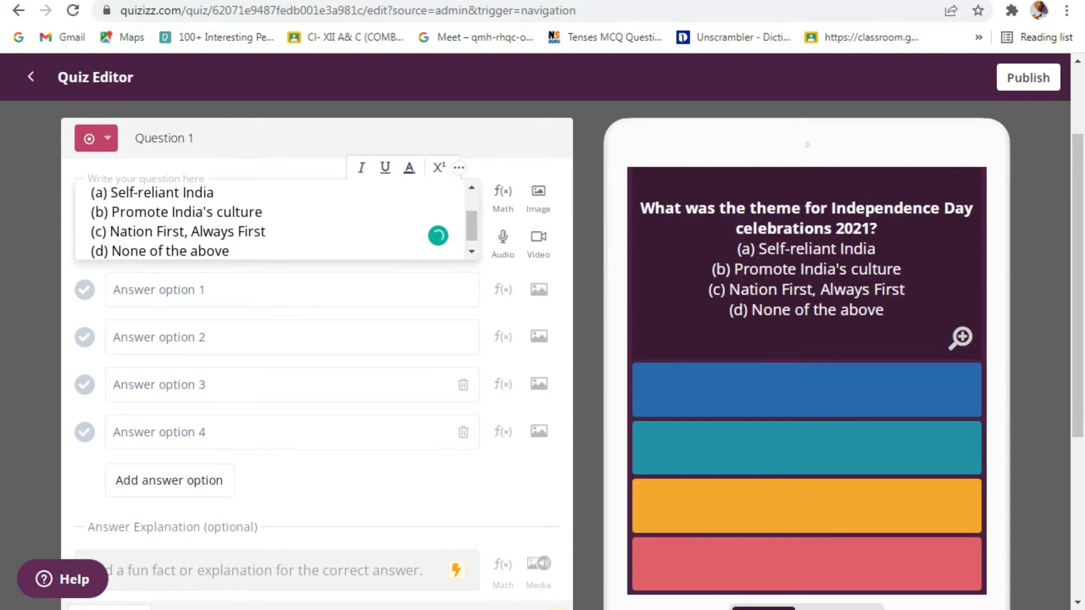
Move the four choices (a) to (d) out of the question text into answer option 1.
{"action": "left_click_drag", "start_coordinate": [472, 226], "coordinate": [472, 214]}
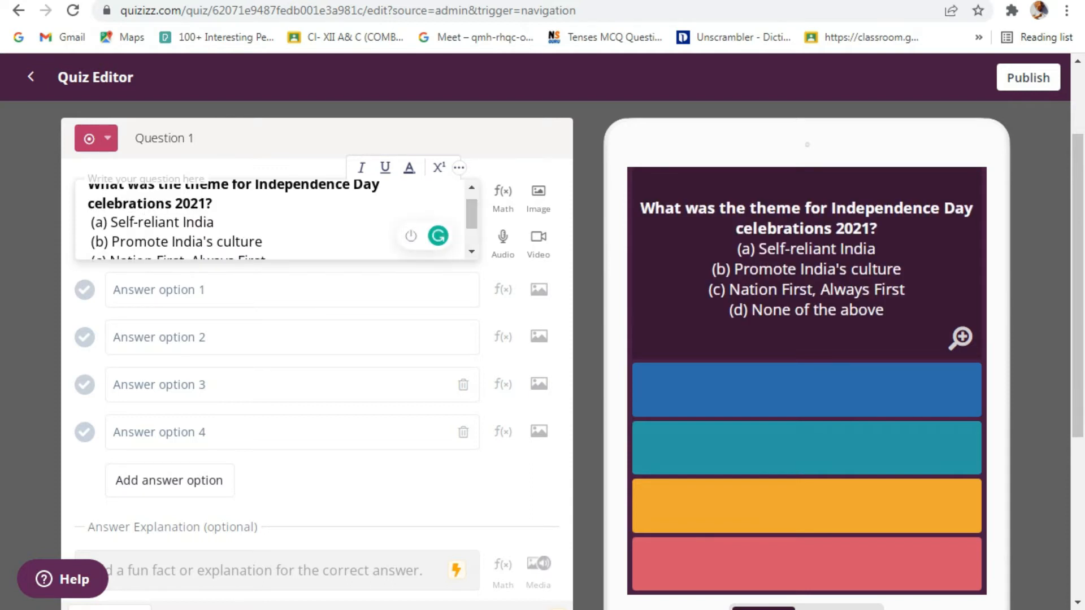
{"action": "left_click_drag", "start_coordinate": [89, 222], "coordinate": [230, 240]}
{"action": "key", "text": "ctrl+c"}
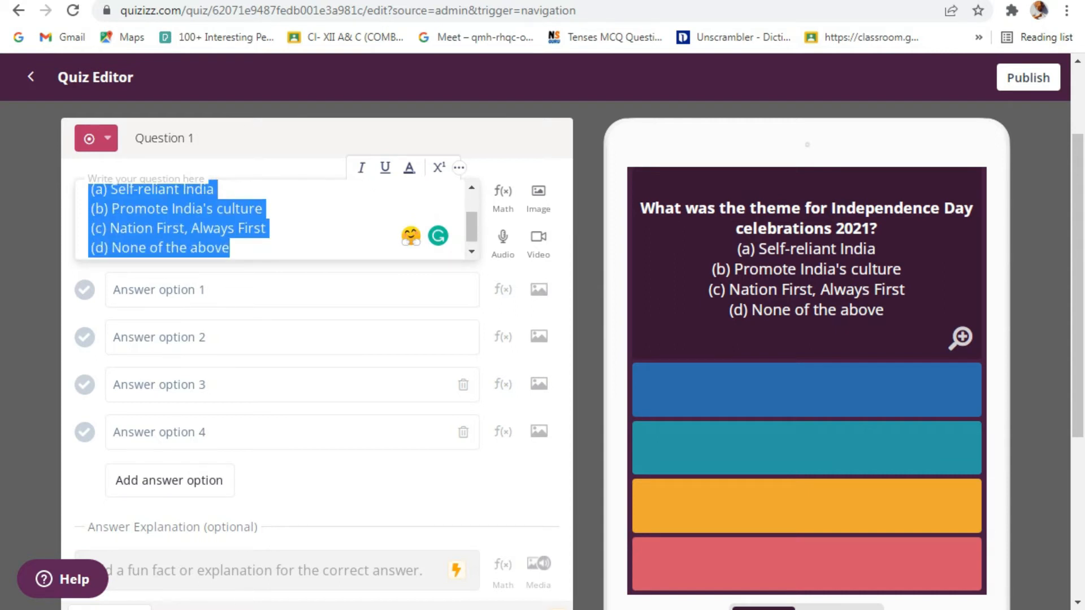
{"action": "key", "text": "BackSpace"}
{"action": "left_click", "coordinate": [159, 290]}
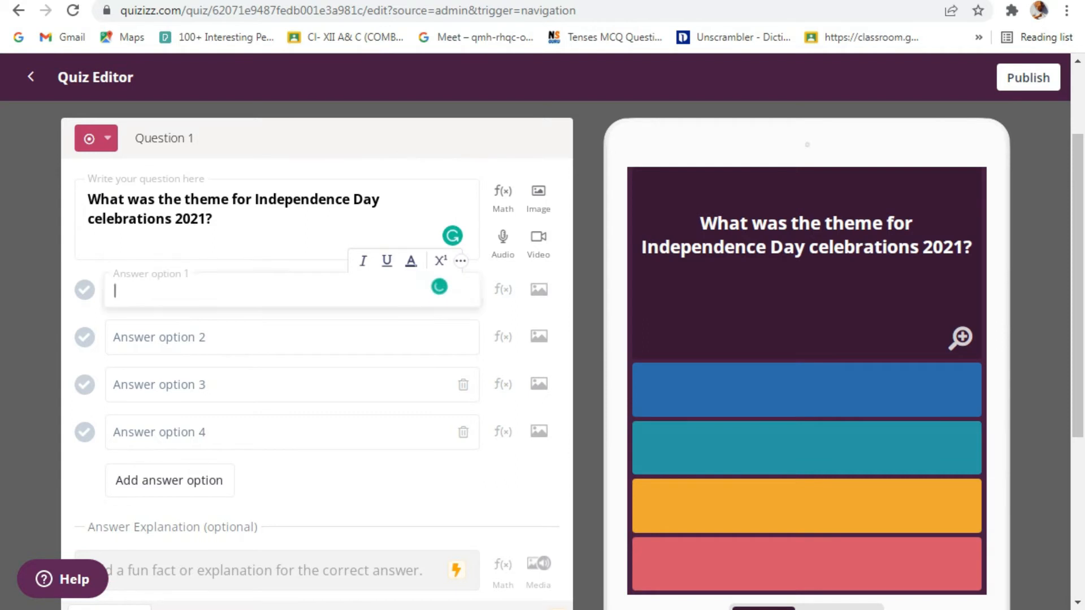
{"action": "key", "text": "ctrl+v"}
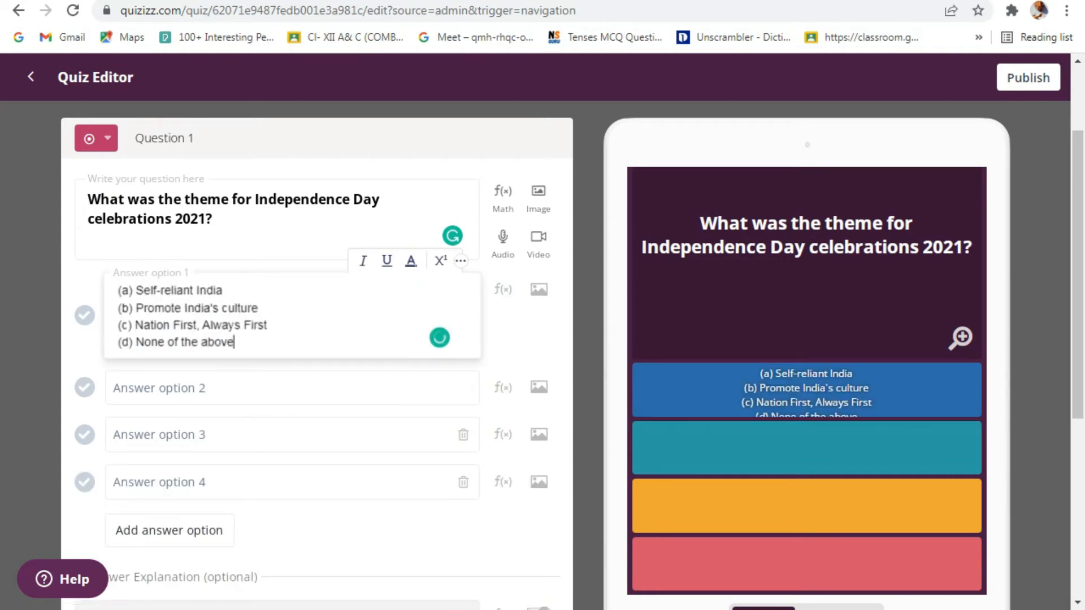
Distribute the choices so answer options 2, 3 and 4 hold "(b) Promote India's culture", "(c) Nation First, Always First" and "(d) None of the above".
{"action": "left_click_drag", "start_coordinate": [235, 342], "coordinate": [118, 308]}
{"action": "key", "text": "ctrl+x"}
{"action": "left_click", "coordinate": [160, 354]}
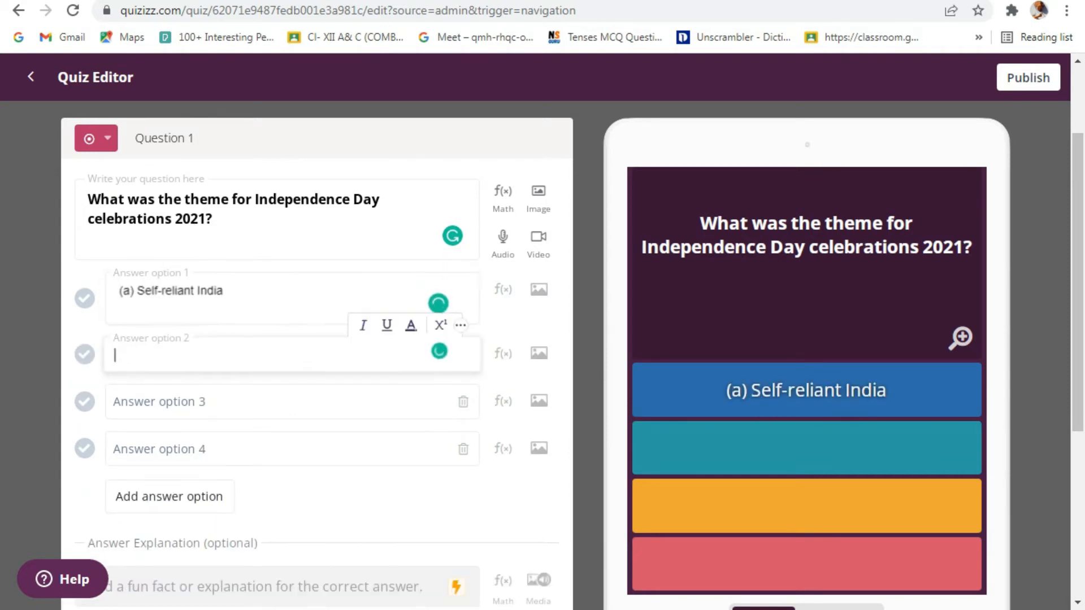
{"action": "key", "text": "ctrl+v"}
{"action": "left_click_drag", "start_coordinate": [118, 372], "coordinate": [233, 390]}
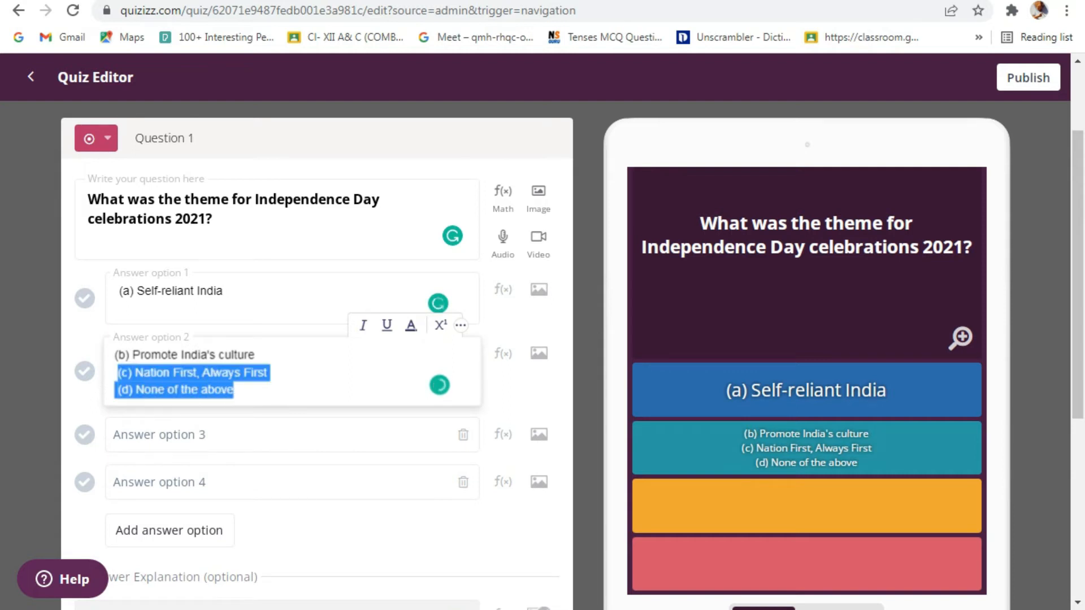
{"action": "key", "text": "ctrl+x"}
{"action": "left_click", "coordinate": [117, 419]}
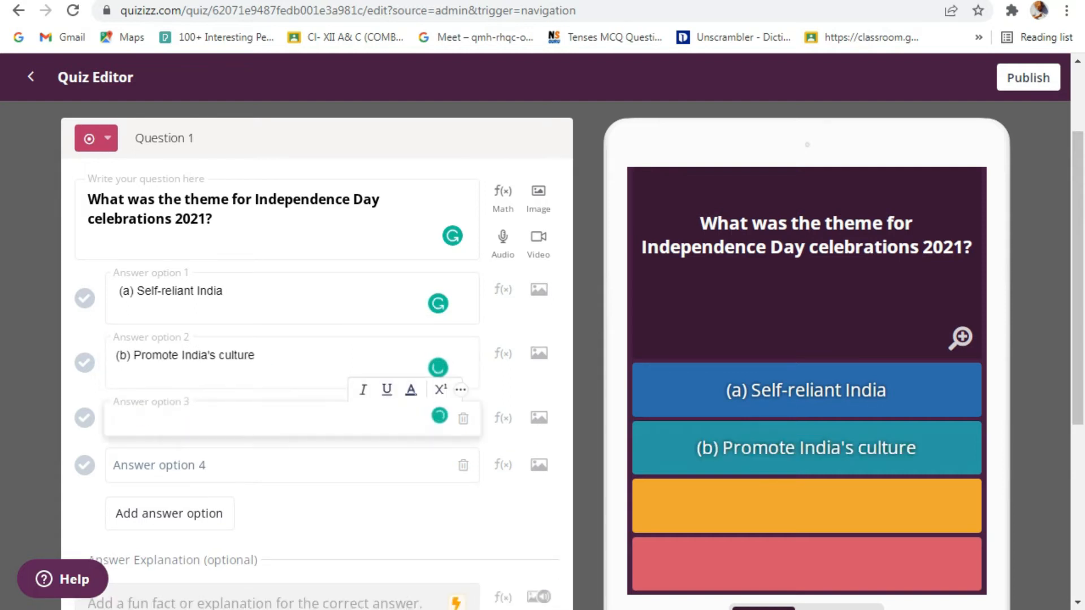
{"action": "key", "text": "ctrl+v"}
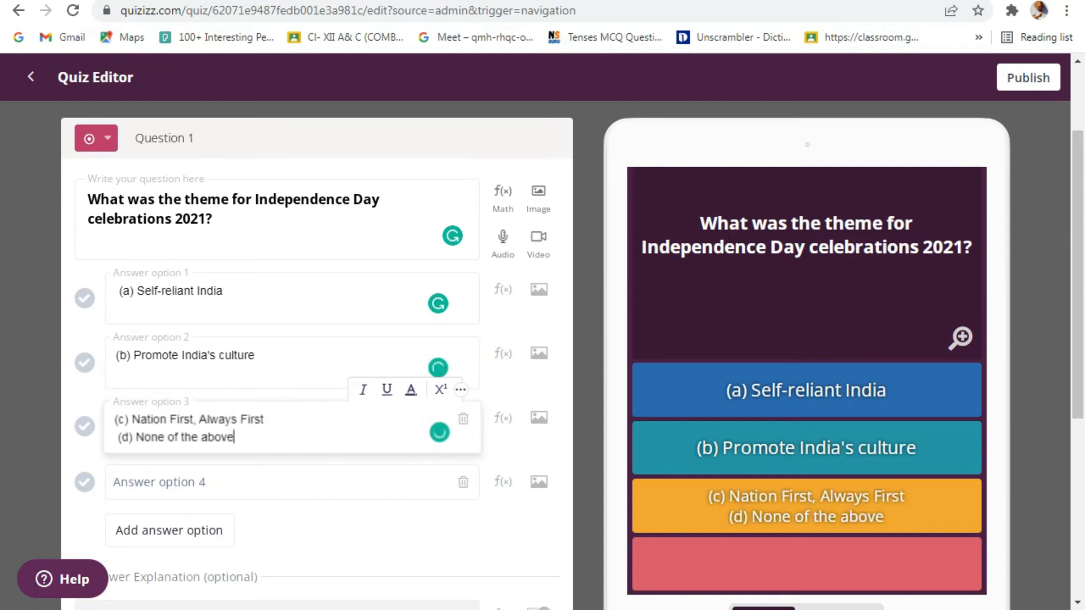
{"action": "left_click_drag", "start_coordinate": [118, 437], "coordinate": [233, 437]}
{"action": "key", "text": "ctrl+x"}
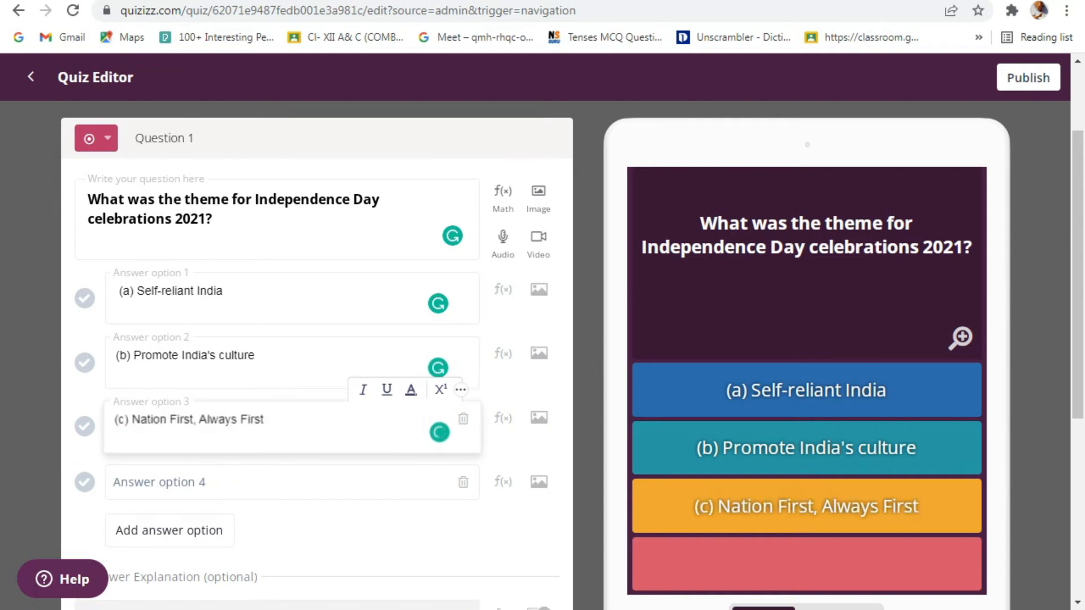
{"action": "left_click", "coordinate": [117, 482]}
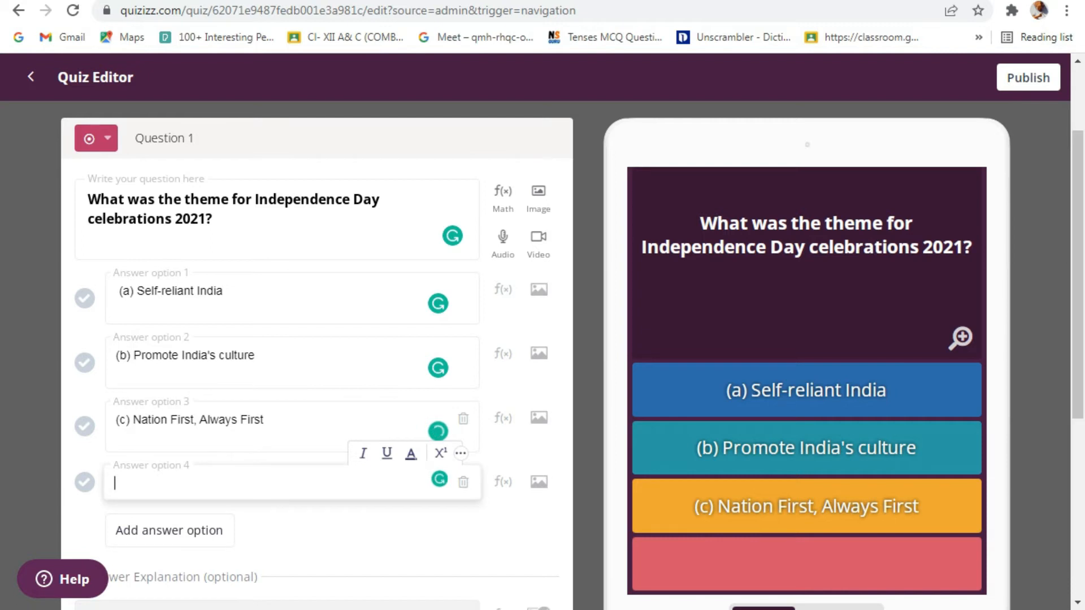
{"action": "key", "text": "ctrl+v"}
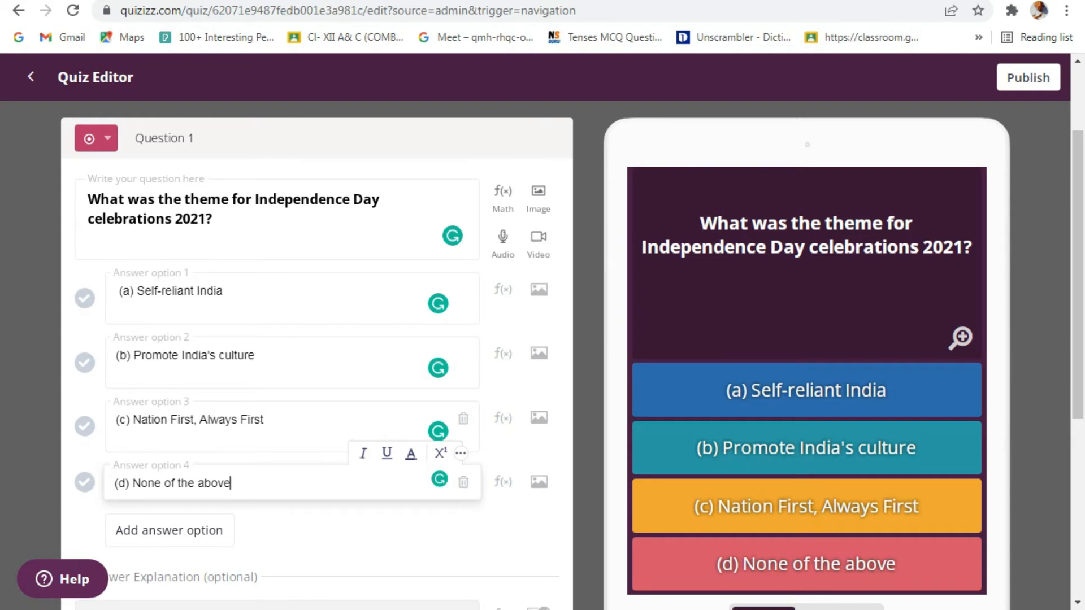
Mark "(c) Nation First, Always First" as the correct answer and save Question 1.
{"action": "left_click", "coordinate": [85, 426]}
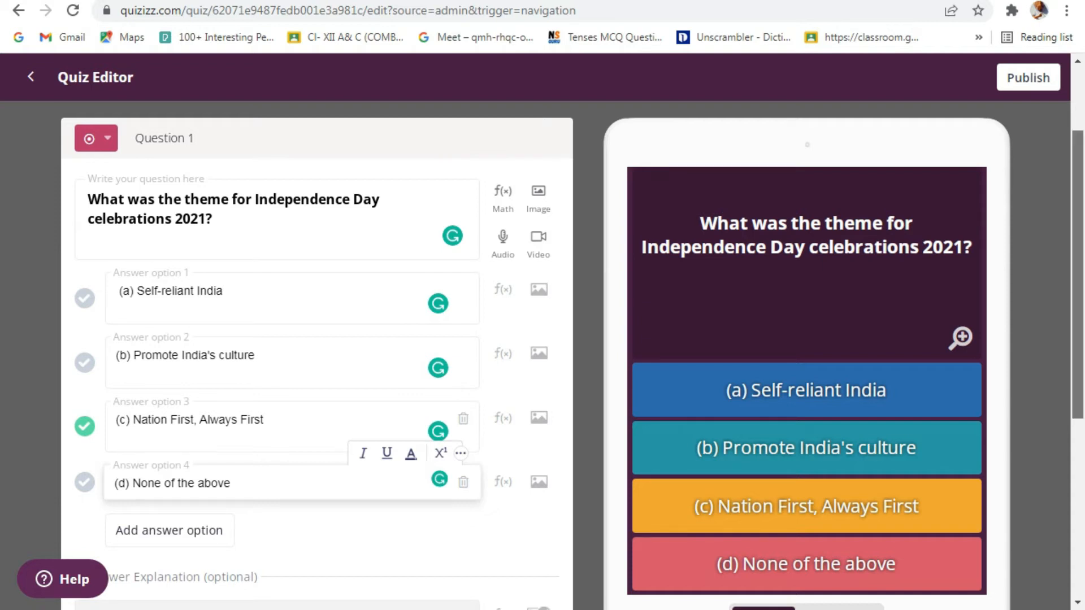
{"action": "scroll", "coordinate": [316, 350], "scroll_direction": "down", "scroll_amount": 2}
{"action": "scroll", "coordinate": [317, 350], "scroll_direction": "down", "scroll_amount": 1}
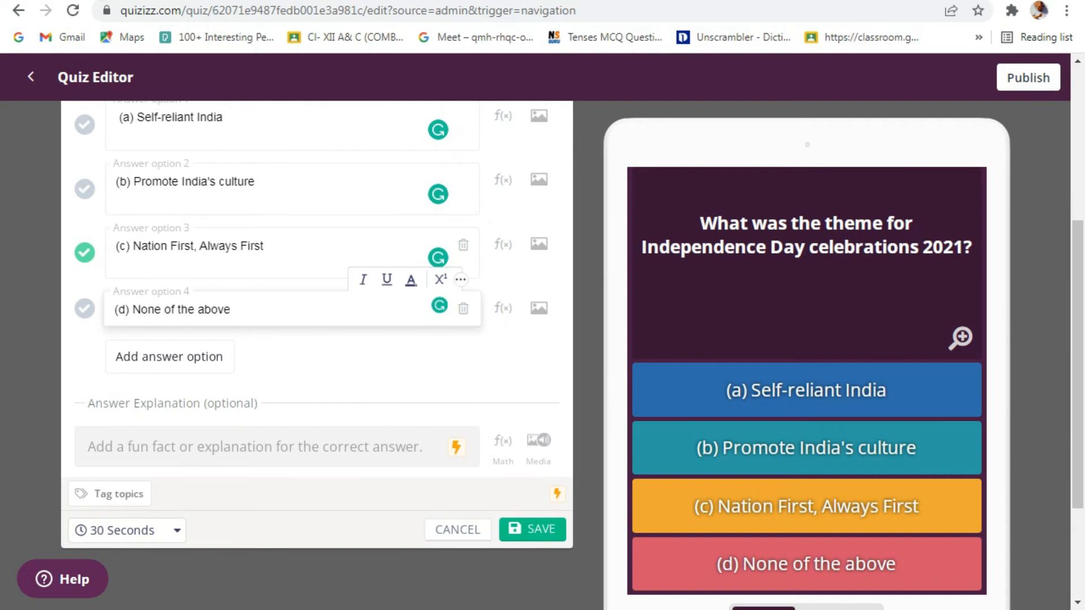
{"action": "left_click", "coordinate": [532, 529]}
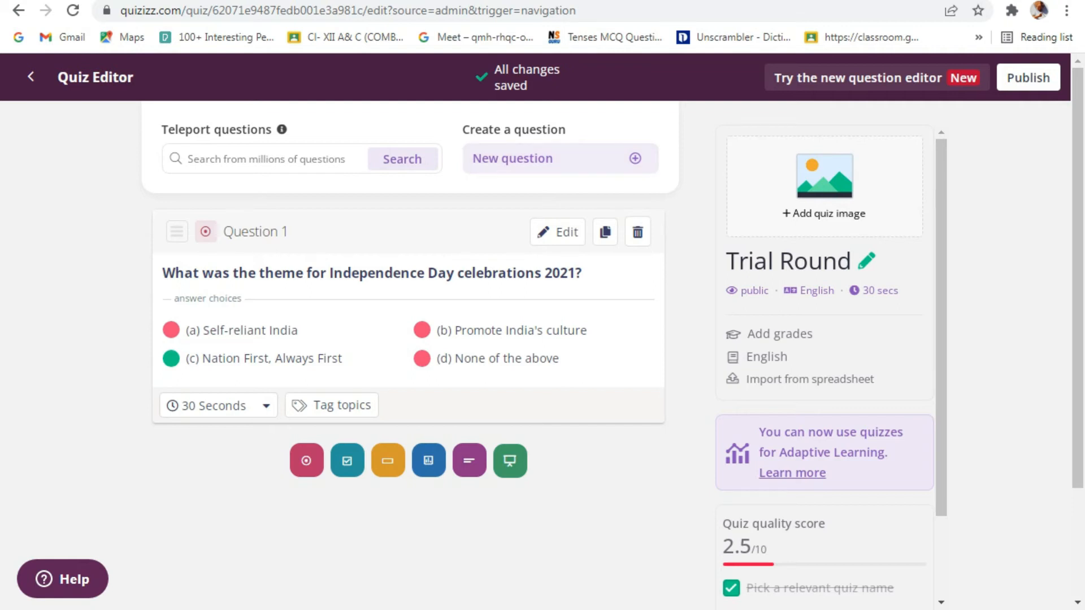
Add a second multiple-choice question and switch to the Word document to go past the first question and its choices.
{"action": "left_click", "coordinate": [561, 159]}
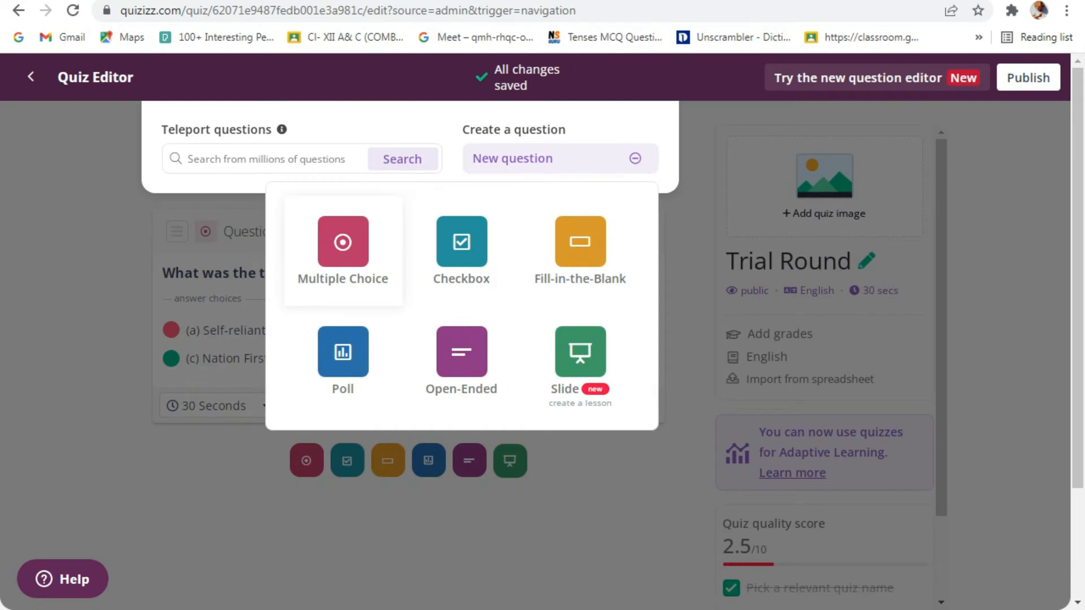
{"action": "left_click", "coordinate": [343, 242]}
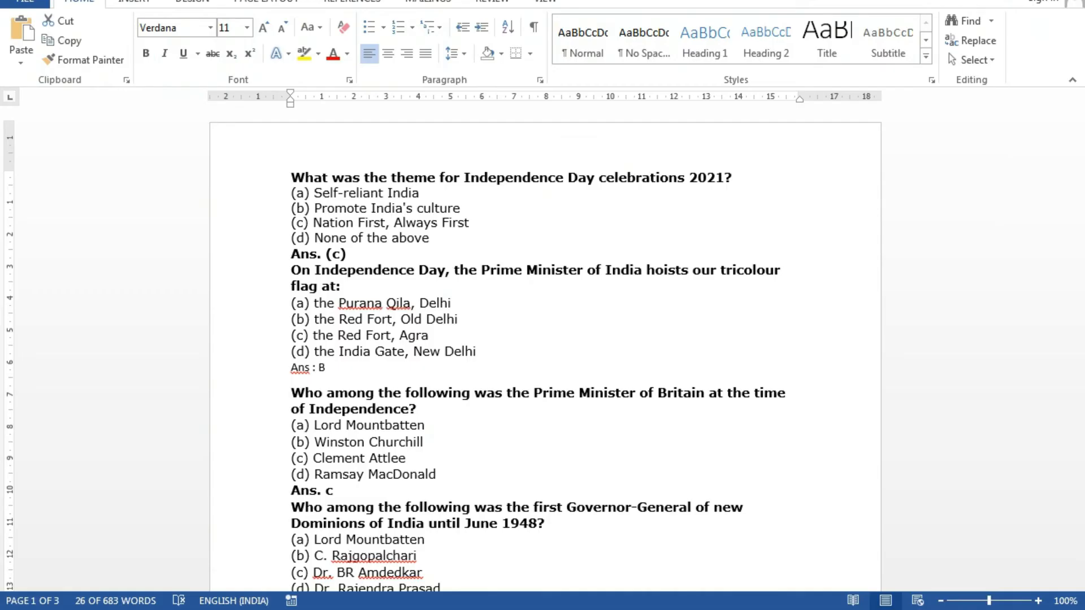
{"action": "key", "text": "shift+Down"}
{"action": "key", "text": "shift+Down"}
{"action": "key", "text": "shift+Down"}
{"action": "key", "text": "shift+Down"}
{"action": "key", "text": "shift+Down"}
{"action": "key", "text": "Right"}
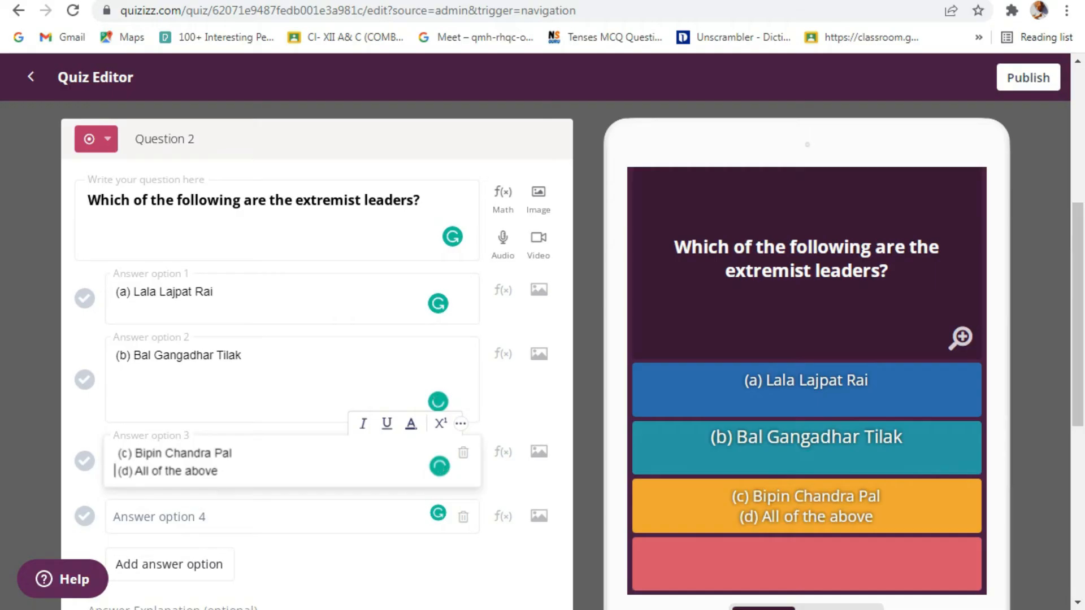
Move "(d) All of the above" from answer option 3 to answer option 4 in the extremist leaders question.
{"action": "key", "text": "shift+End"}
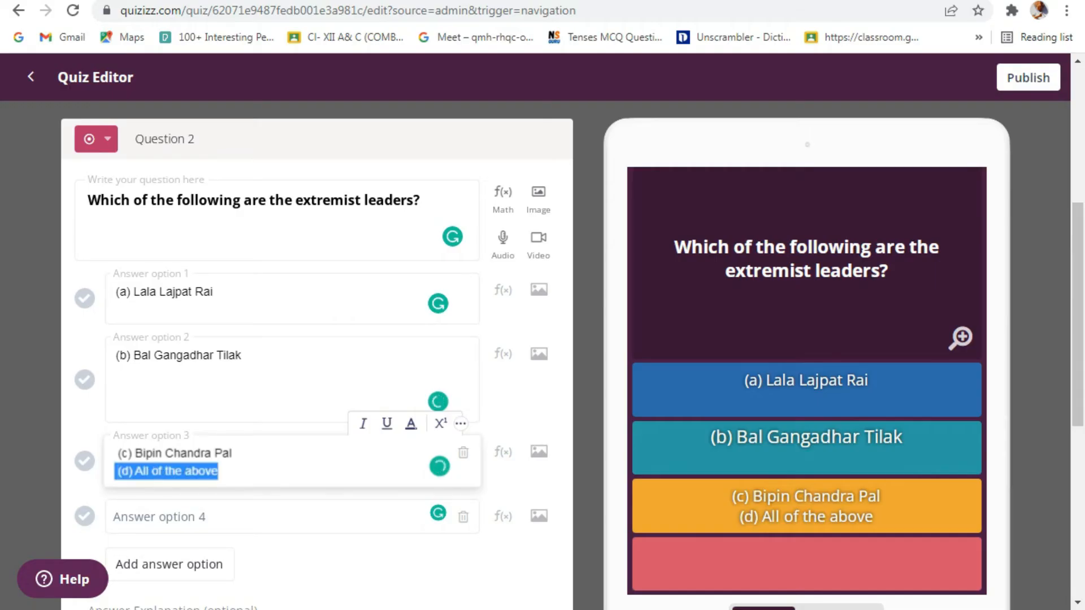
{"action": "key", "text": "ctrl+x"}
{"action": "key", "text": "Tab"}
{"action": "key", "text": "ctrl+v"}
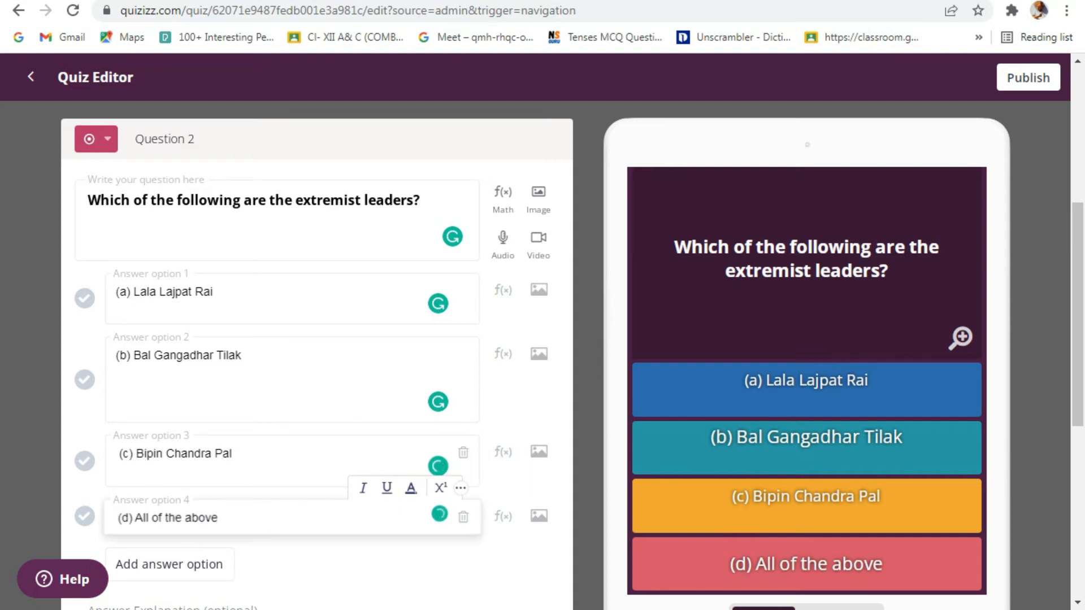
Mark "(d) All of the above" as the correct answer and save Question 2.
{"action": "left_click", "coordinate": [85, 516]}
{"action": "left_click_drag", "start_coordinate": [1078, 314], "coordinate": [1077, 382]}
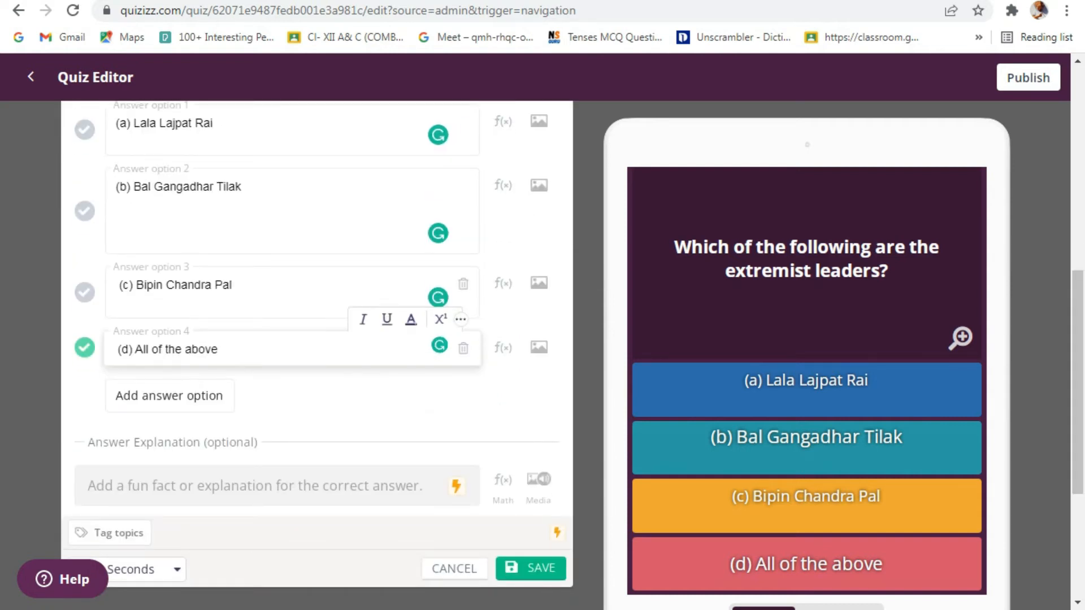
{"action": "left_click", "coordinate": [531, 568]}
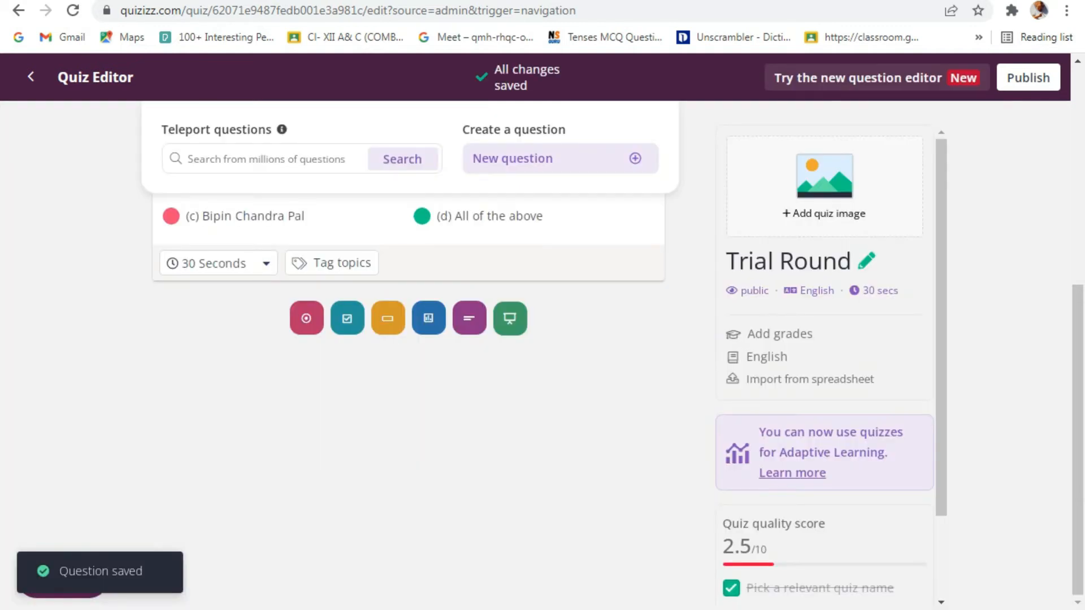
Review both questions and publish the quiz with its grade range set from 1st to 10th.
{"action": "scroll", "coordinate": [1078, 440], "scroll_direction": "up", "scroll_amount": 6}
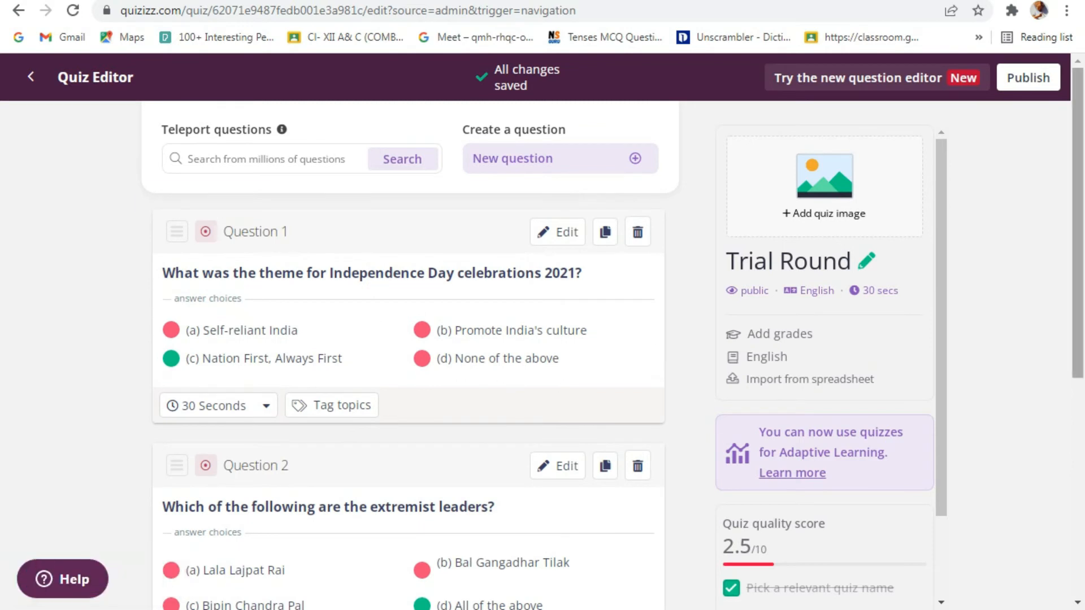
{"action": "scroll", "coordinate": [1078, 396], "scroll_direction": "down", "scroll_amount": 3}
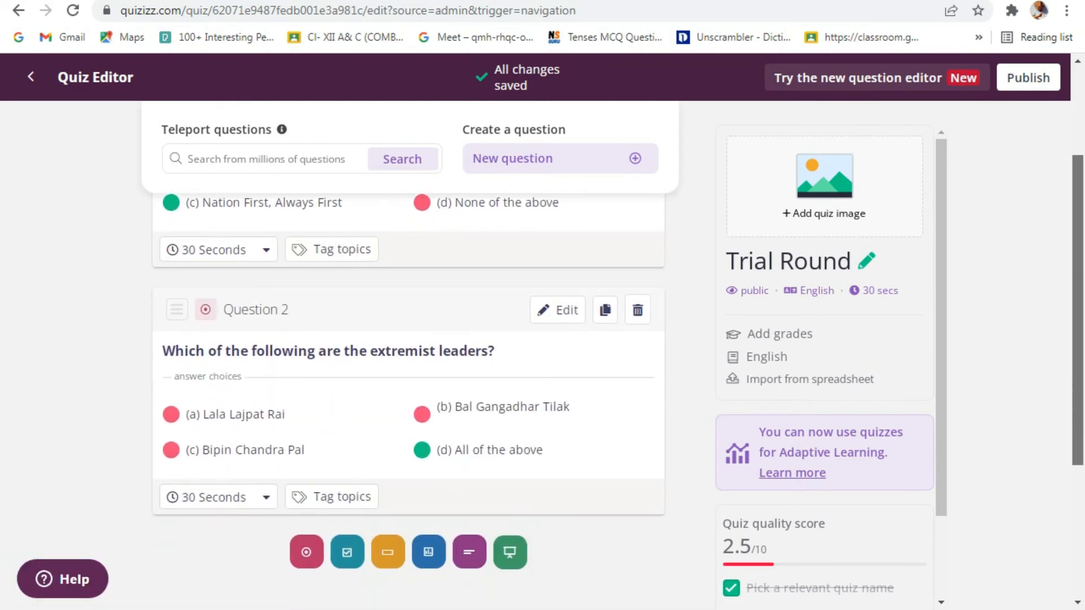
{"action": "scroll", "coordinate": [409, 356], "scroll_direction": "up", "scroll_amount": 3}
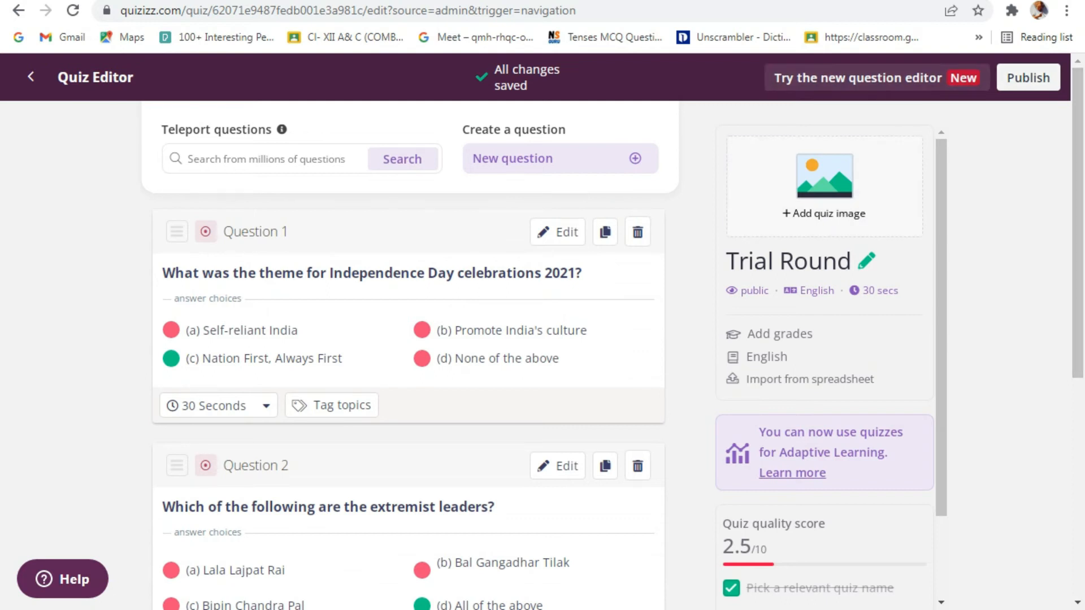
{"action": "left_click", "coordinate": [1028, 78]}
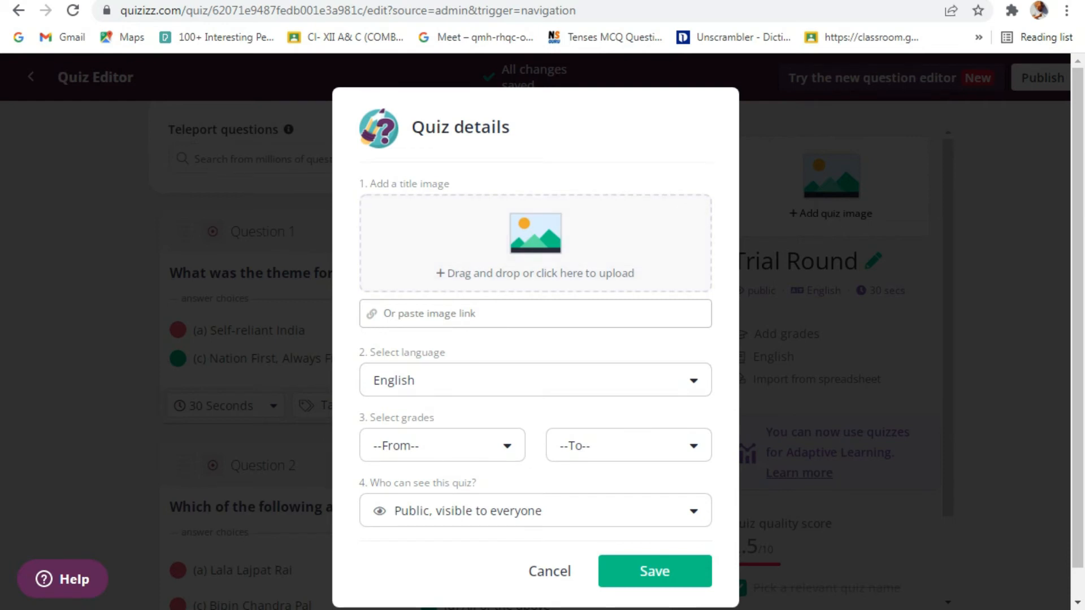
{"action": "left_click", "coordinate": [504, 447]}
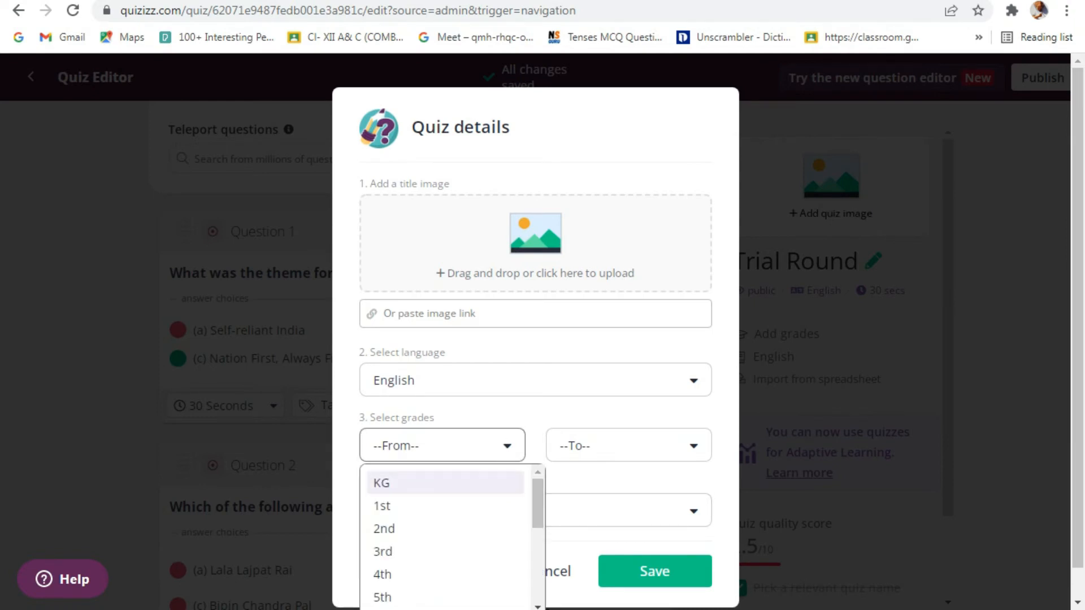
{"action": "left_click", "coordinate": [391, 505]}
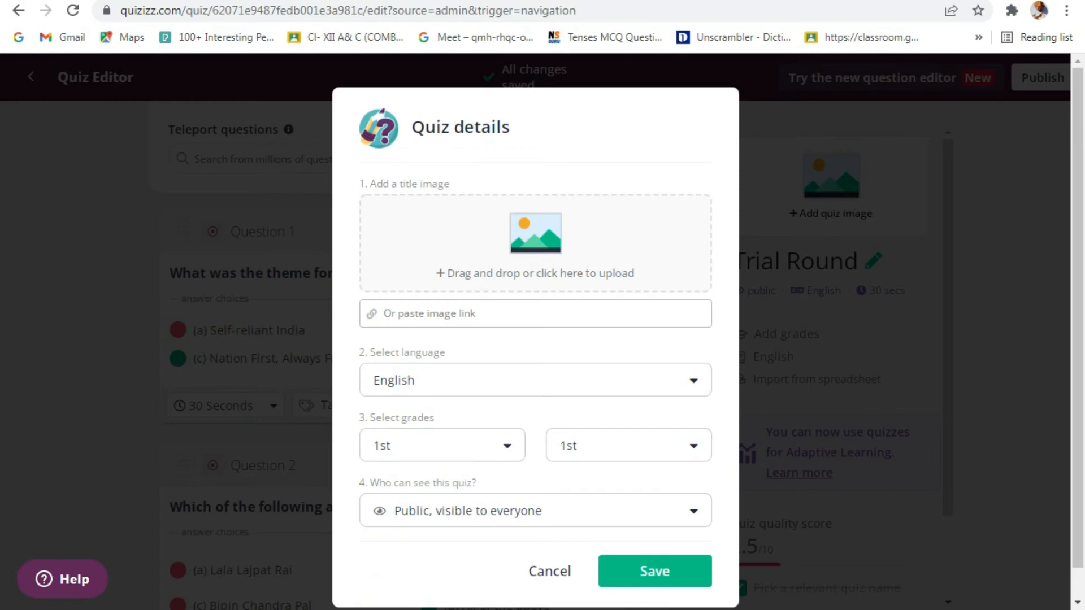
{"action": "left_click", "coordinate": [690, 446]}
{"action": "left_click", "coordinate": [573, 534]}
{"action": "left_click", "coordinate": [655, 571]}
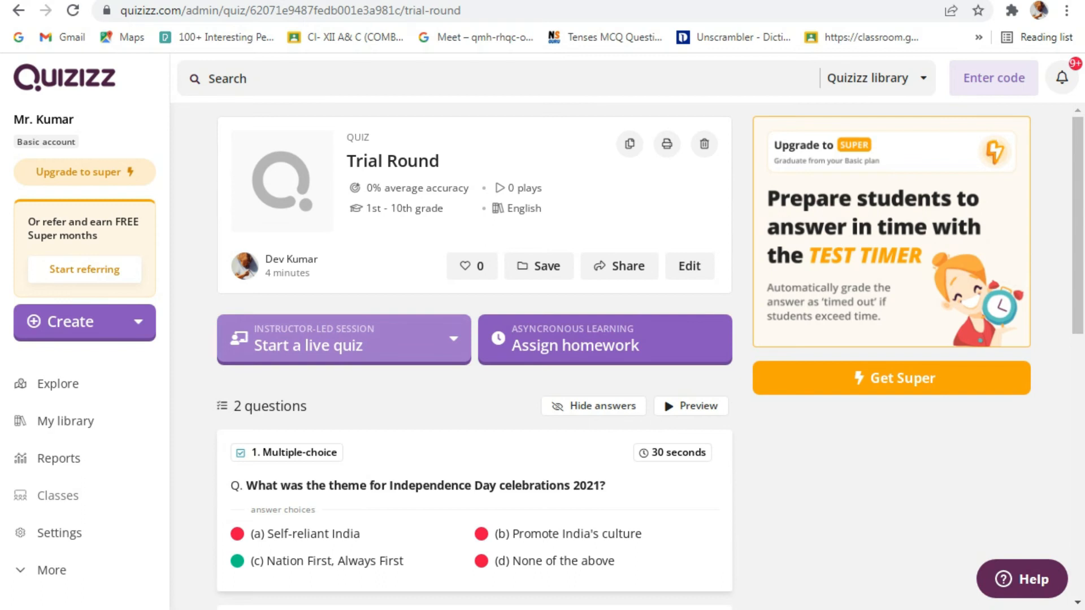
Start a live session of Trial Round in Classic mode and copy its join link for sharing.
{"action": "left_click", "coordinate": [343, 339]}
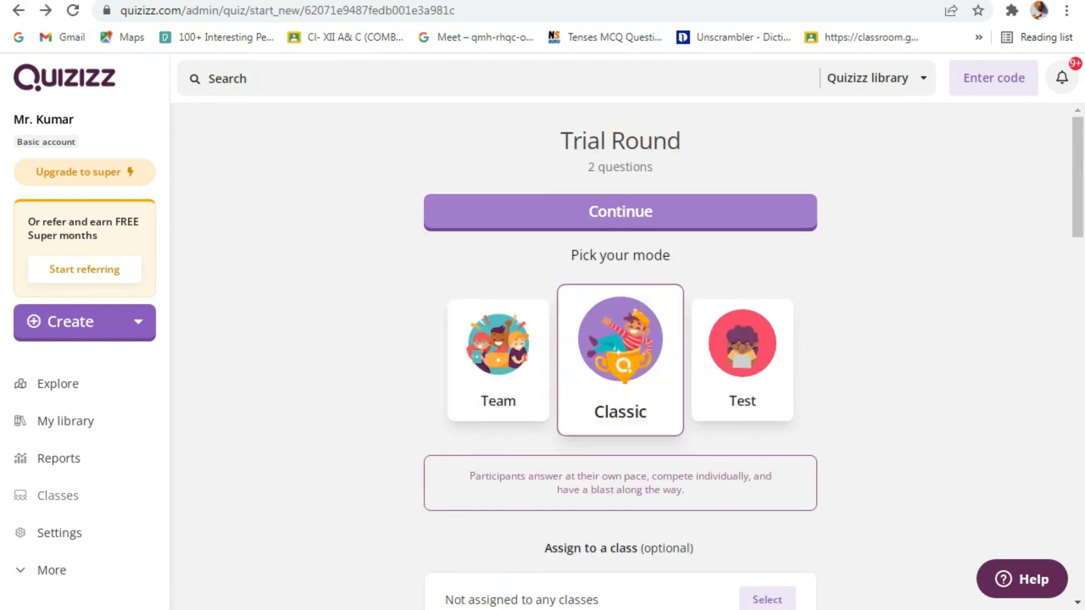
{"action": "left_click", "coordinate": [620, 212]}
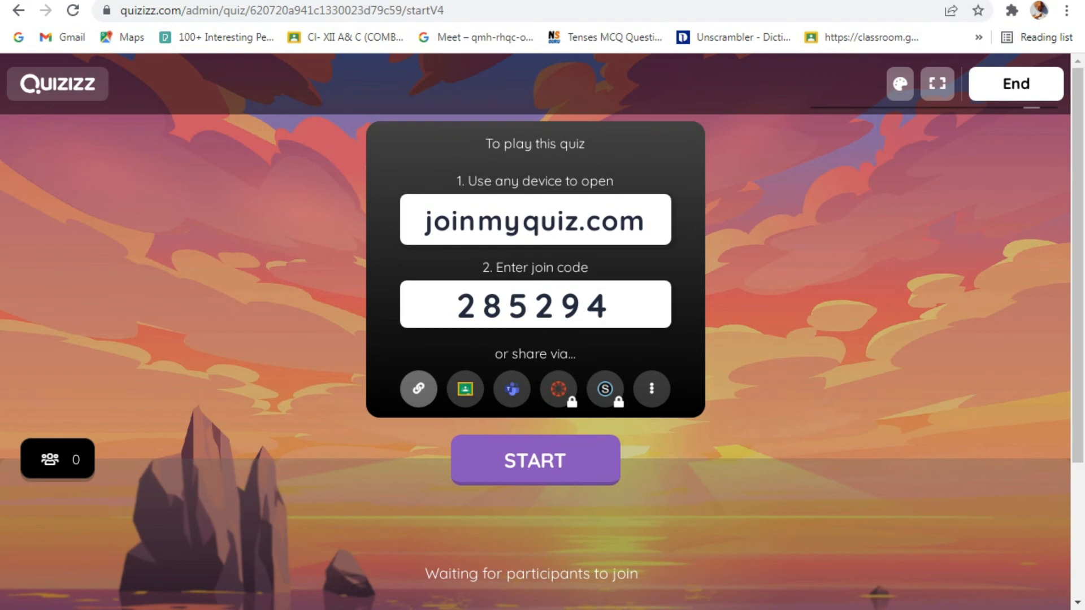
{"action": "left_click", "coordinate": [418, 389]}
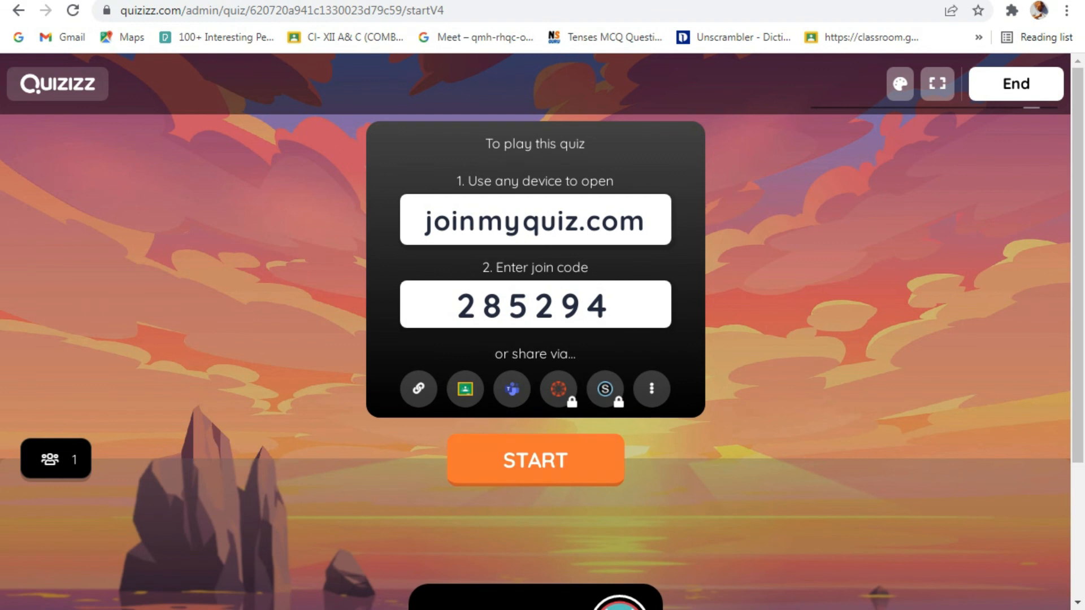
Check the participants who have joined the Trial Round lobby and start the live quiz.
{"action": "scroll", "coordinate": [535, 495], "scroll_direction": "down", "scroll_amount": 2}
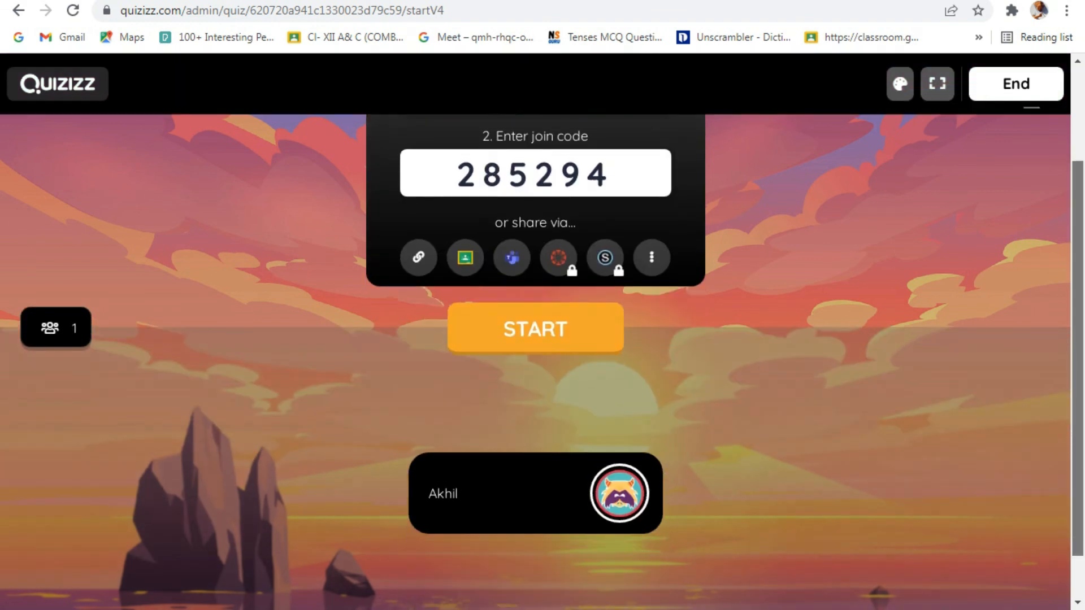
{"action": "scroll", "coordinate": [535, 495], "scroll_direction": "down", "scroll_amount": 1}
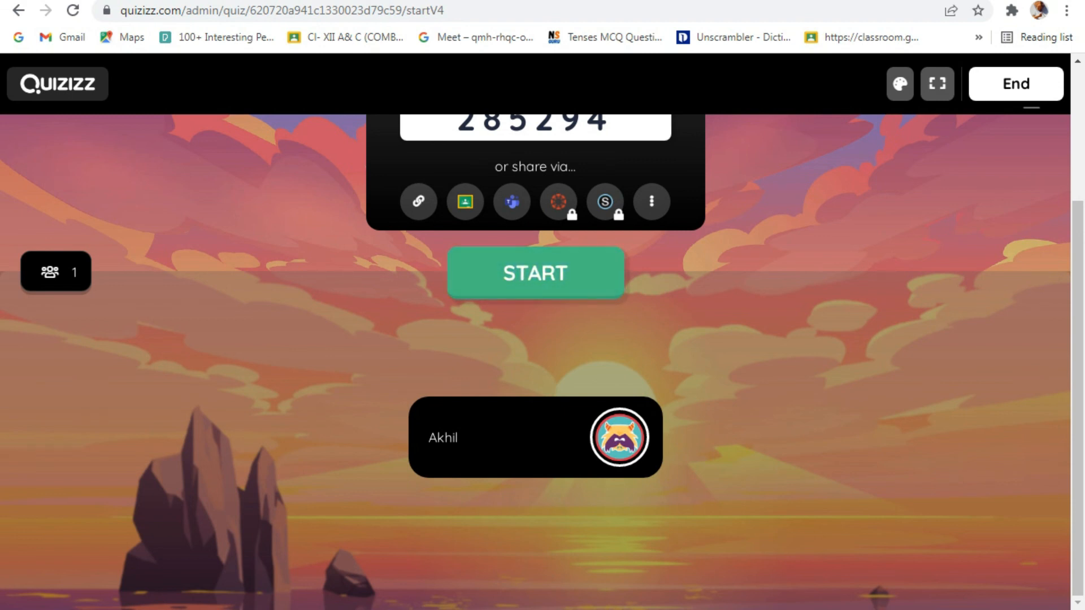
{"action": "left_click", "coordinate": [535, 273]}
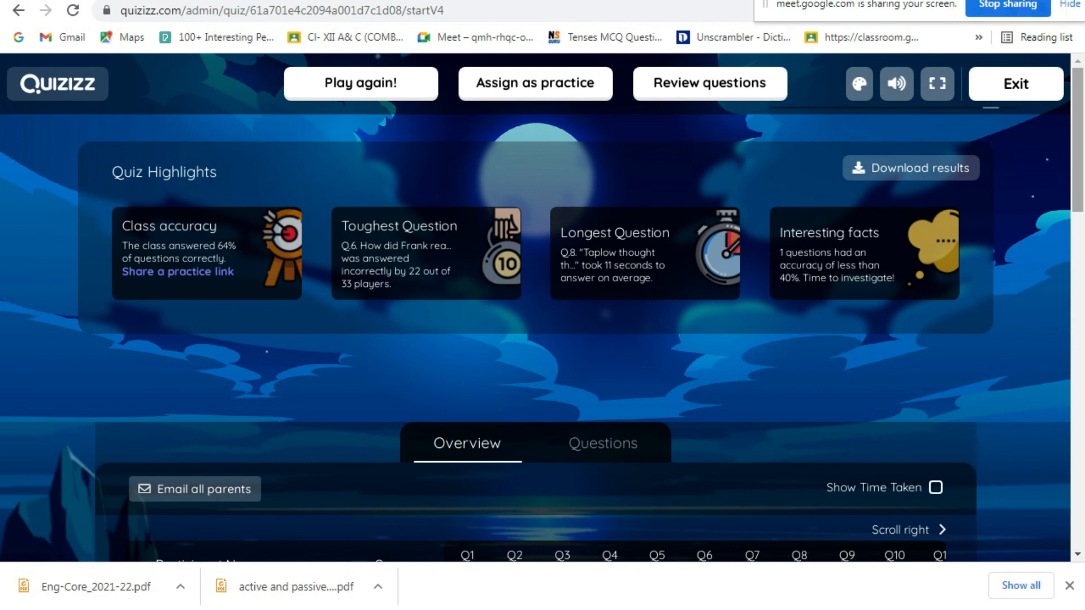
Examine the finished quiz results, covering the participants' scores in the overview and the accuracy and time taken per question.
{"action": "scroll", "coordinate": [542, 339], "scroll_direction": "down", "scroll_amount": 5}
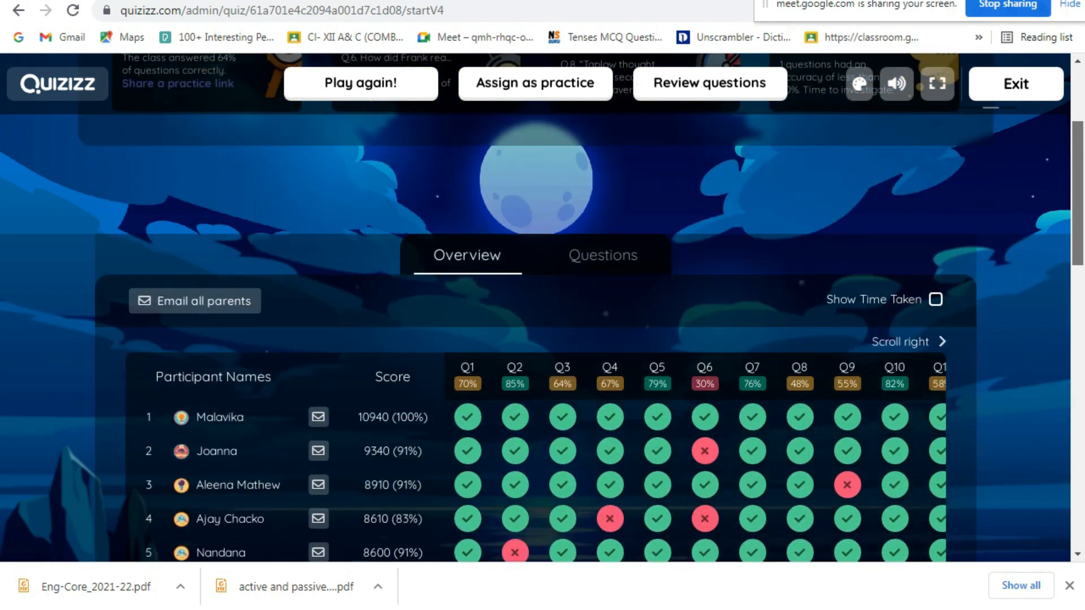
{"action": "scroll", "coordinate": [542, 339], "scroll_direction": "down", "scroll_amount": 3}
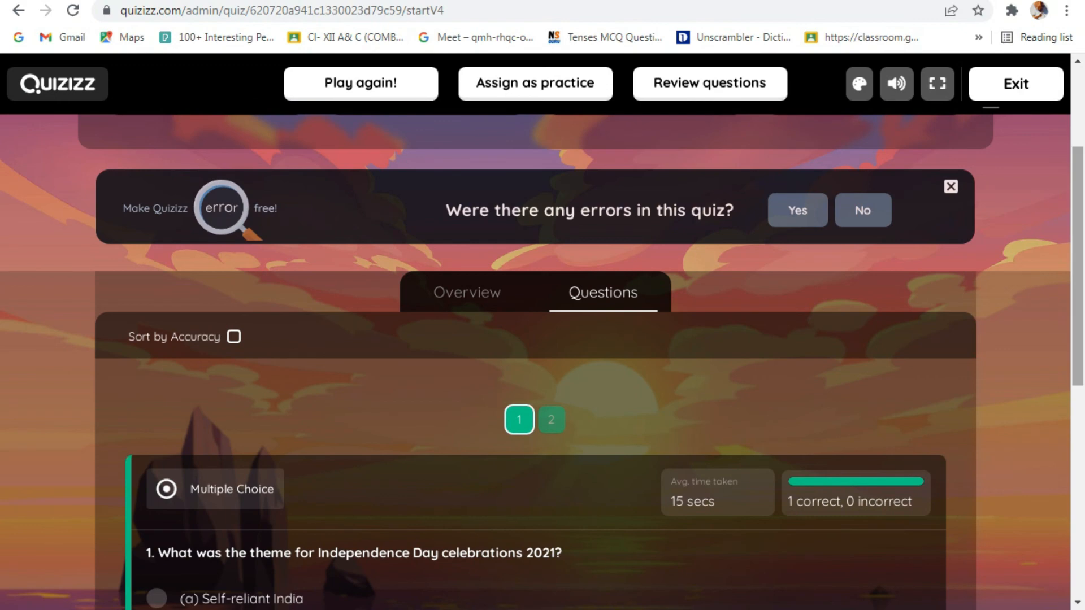
{"action": "scroll", "coordinate": [543, 361], "scroll_direction": "down", "scroll_amount": 2}
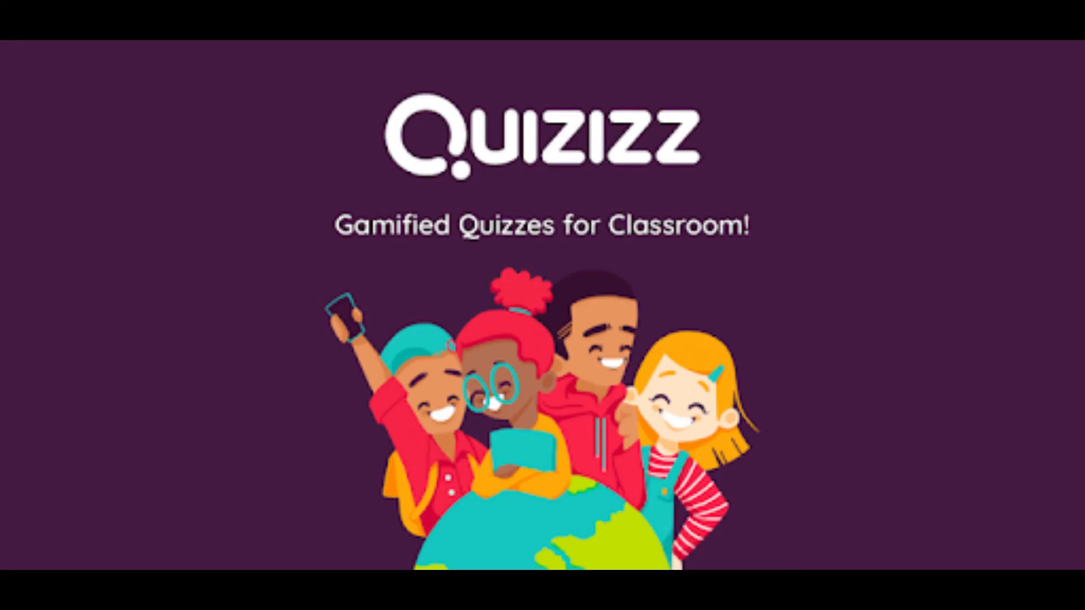